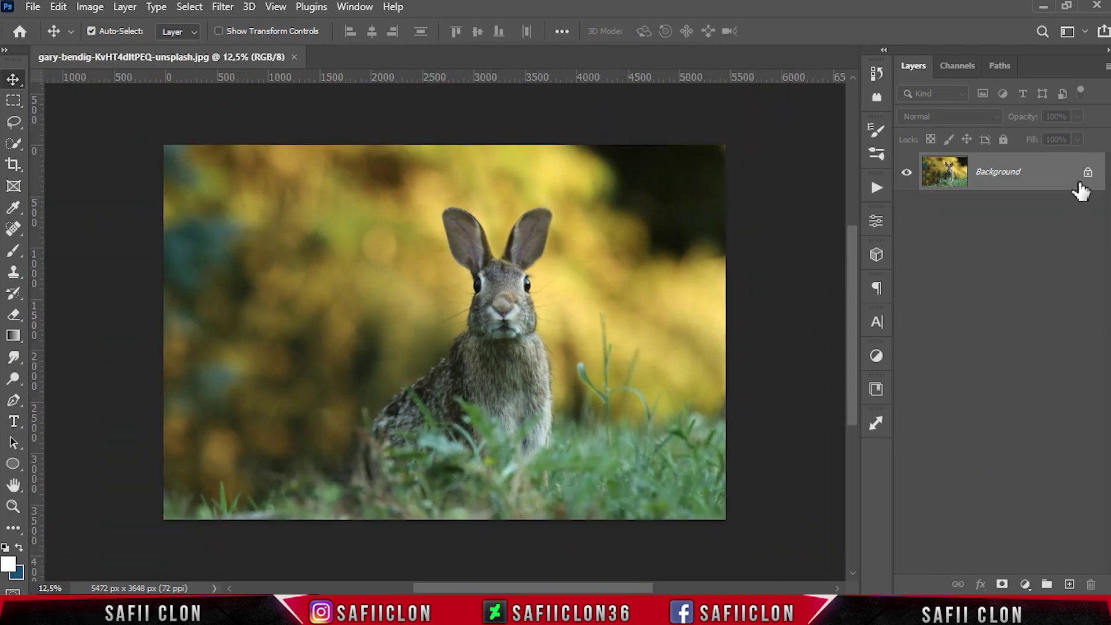
- Unlock the Background layer and duplicate it within the same document
left_click(1086, 172)
right_click(1042, 175)
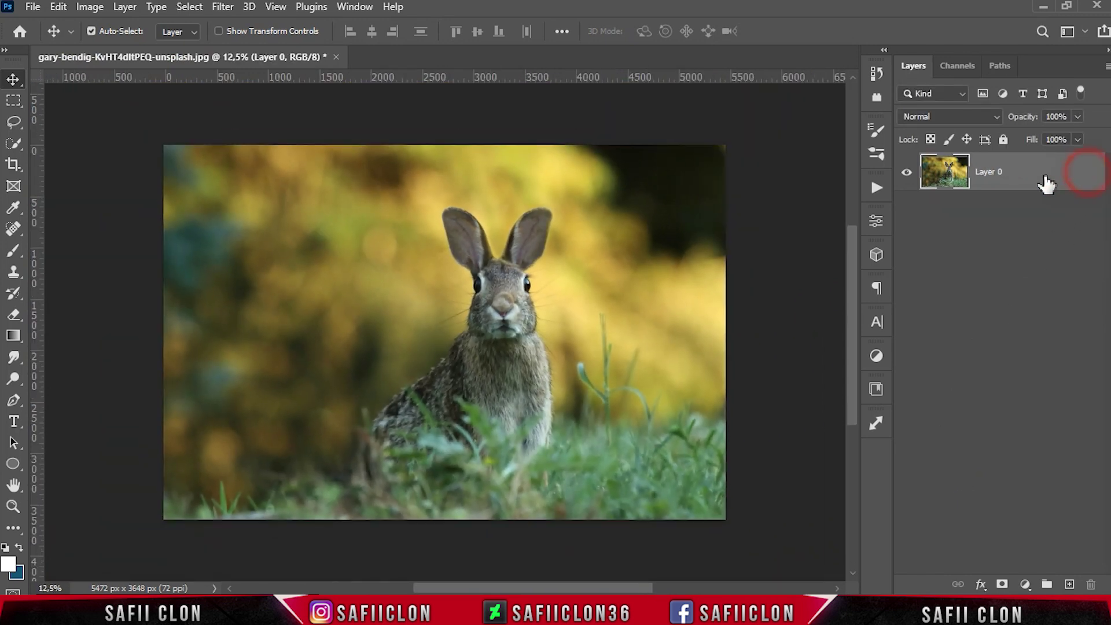
left_click(884, 85)
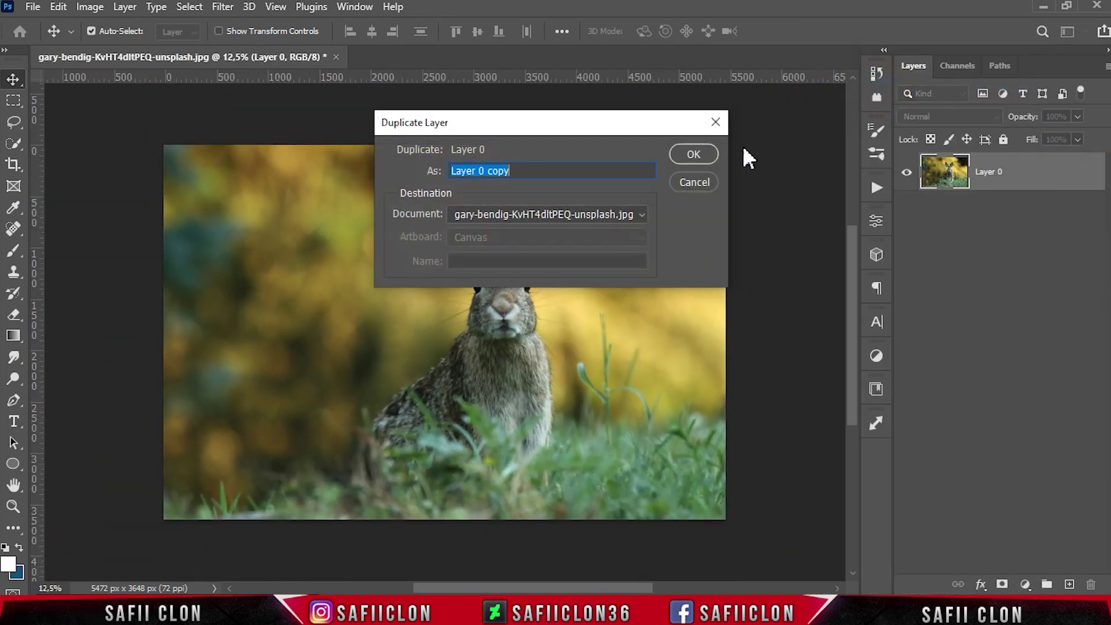
left_click(679, 157)
- Rename the duplicated layer EDIT and the lower layer ORIGINAL
double_click(1007, 172)
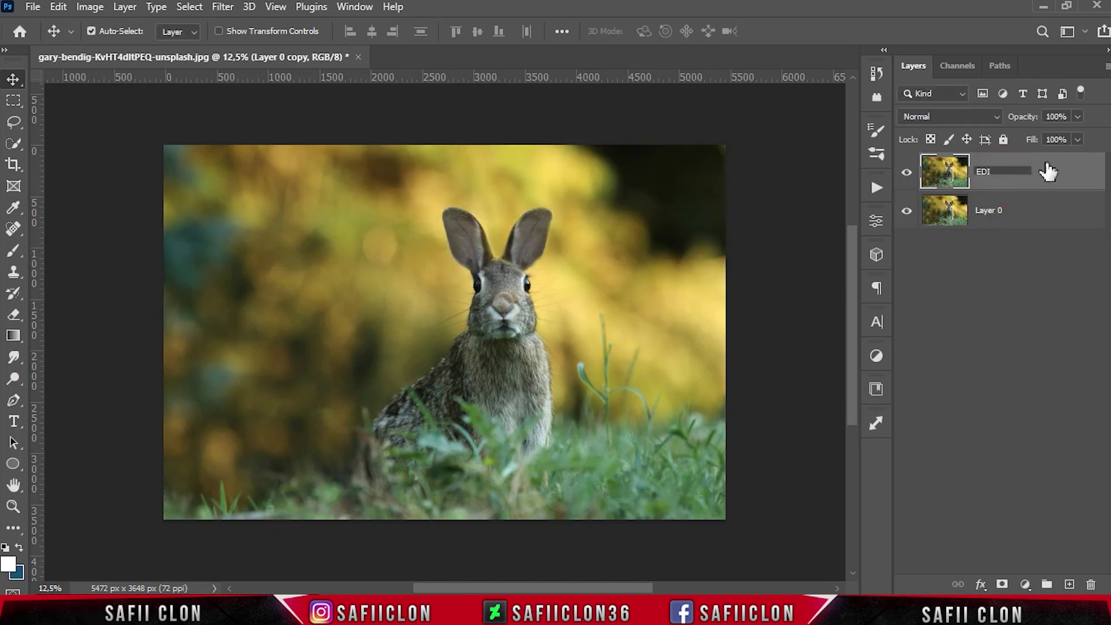
type("EDIT")
double_click(994, 212)
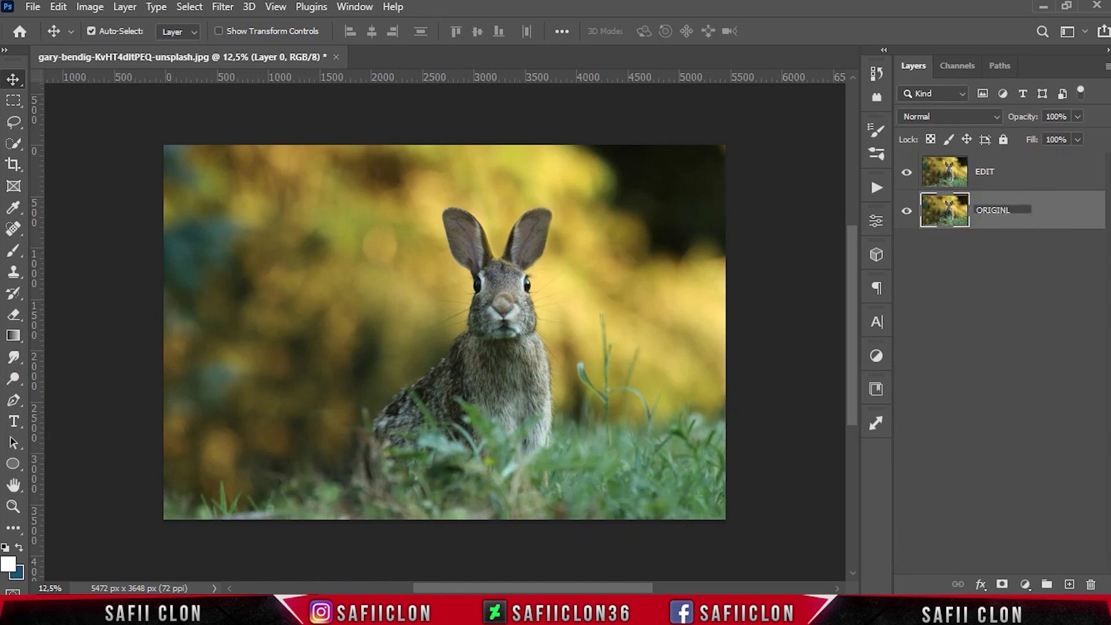
type("ORIGINAL")
left_click(1046, 221)
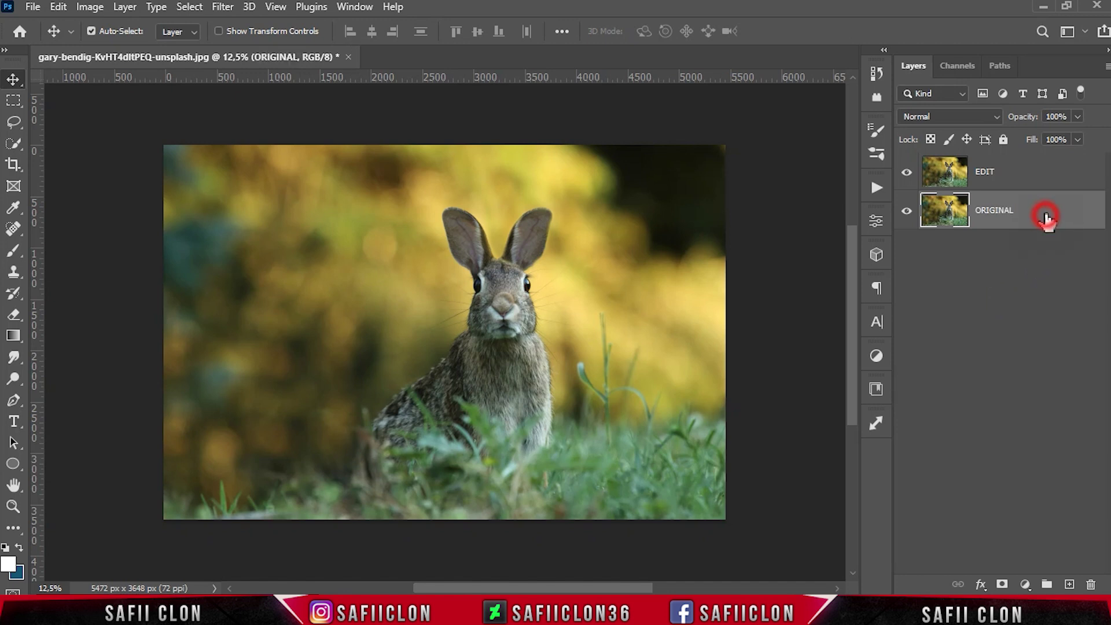
- Convert the EDIT layer to a smart object and open the Camera Raw Filter for it
left_click(1043, 175)
right_click(1017, 174)
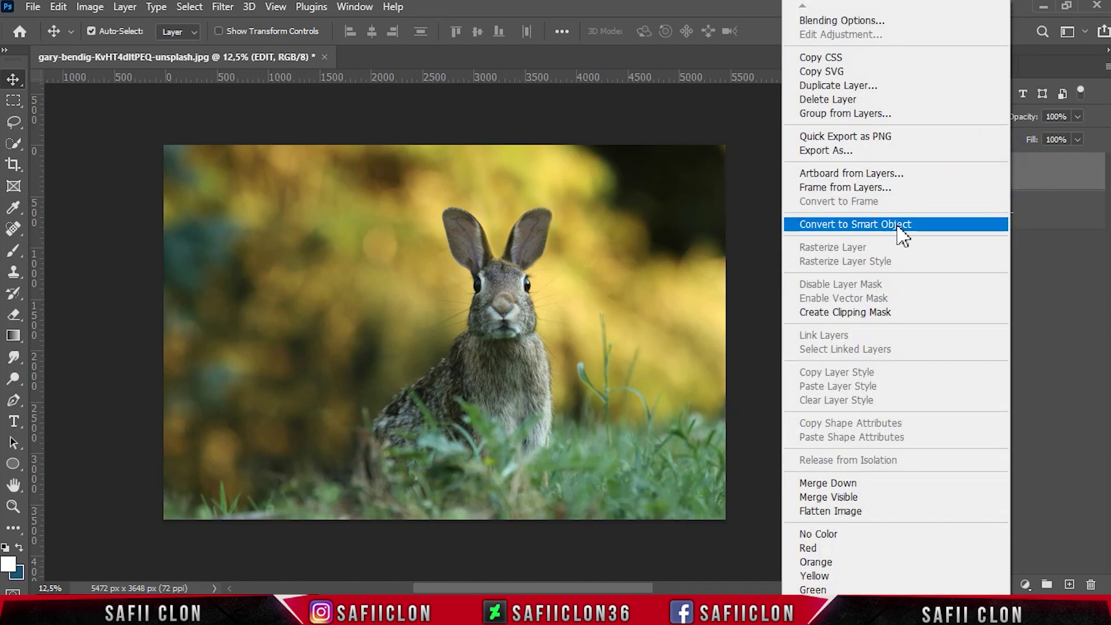
left_click(901, 225)
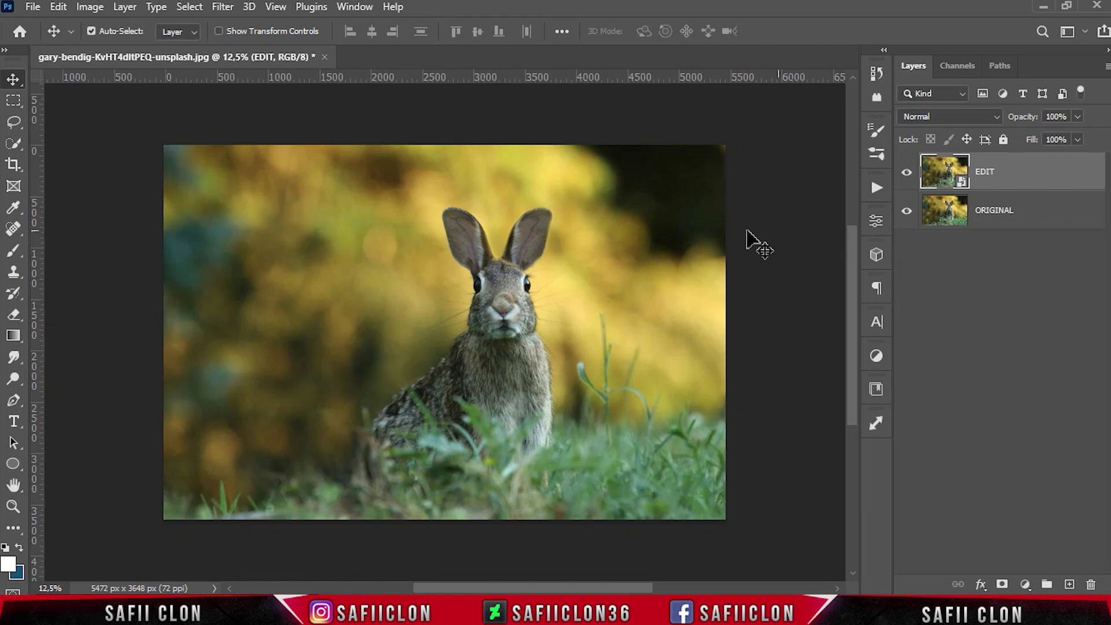
left_click(220, 8)
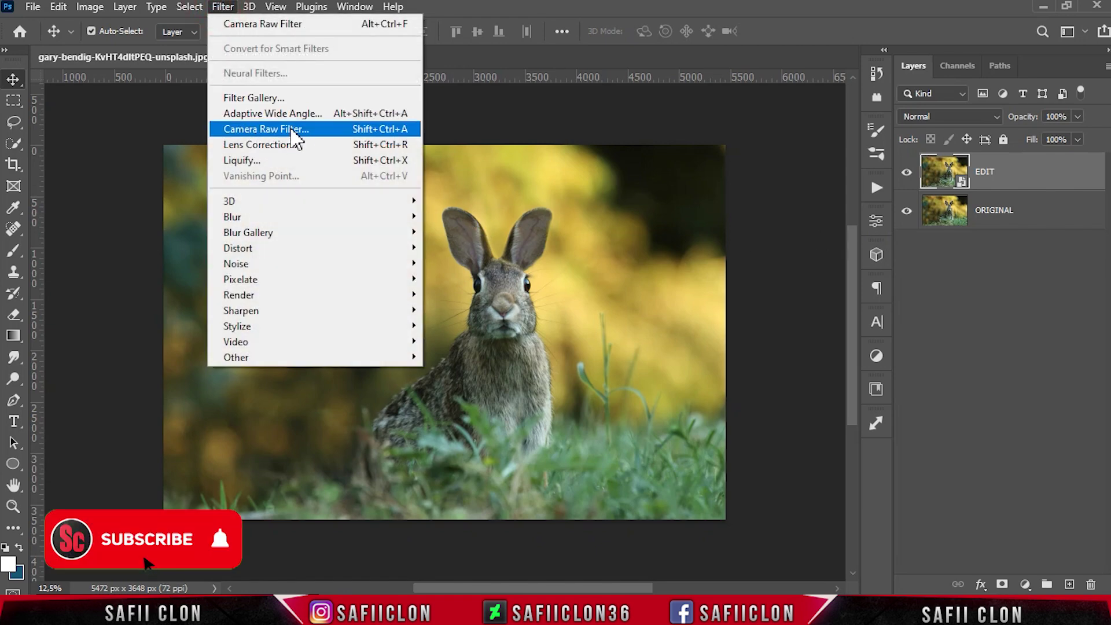
left_click(294, 127)
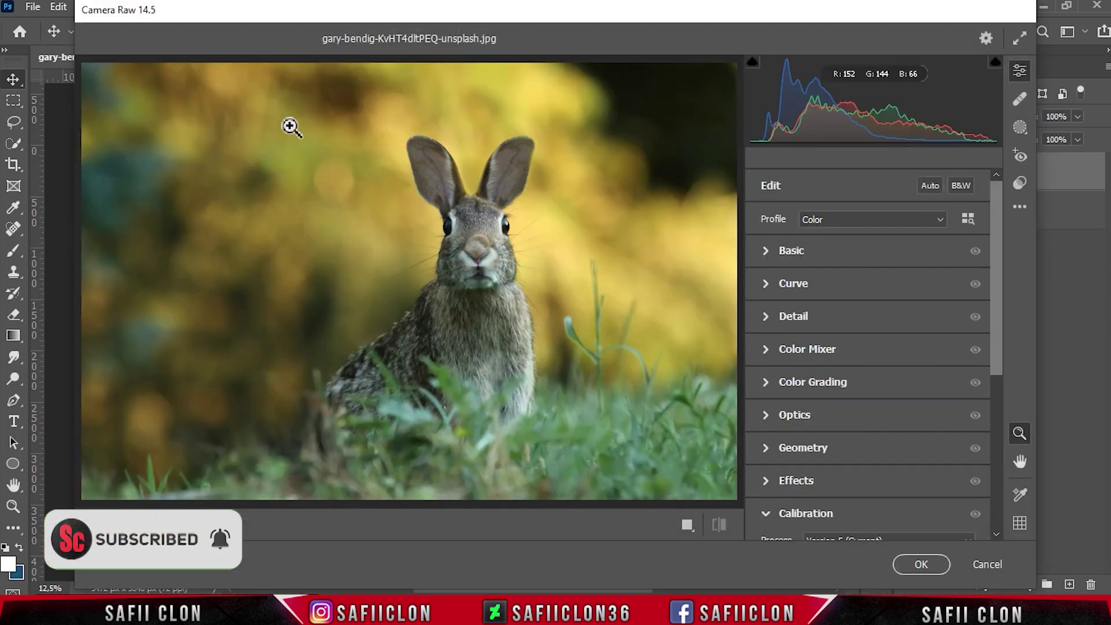
- Set the Basic adjustments to Tint +17, Exposure -0.40, Contrast +5, Highlights -100, Shadows +30, Whites -28 and Blacks +25
left_click(793, 253)
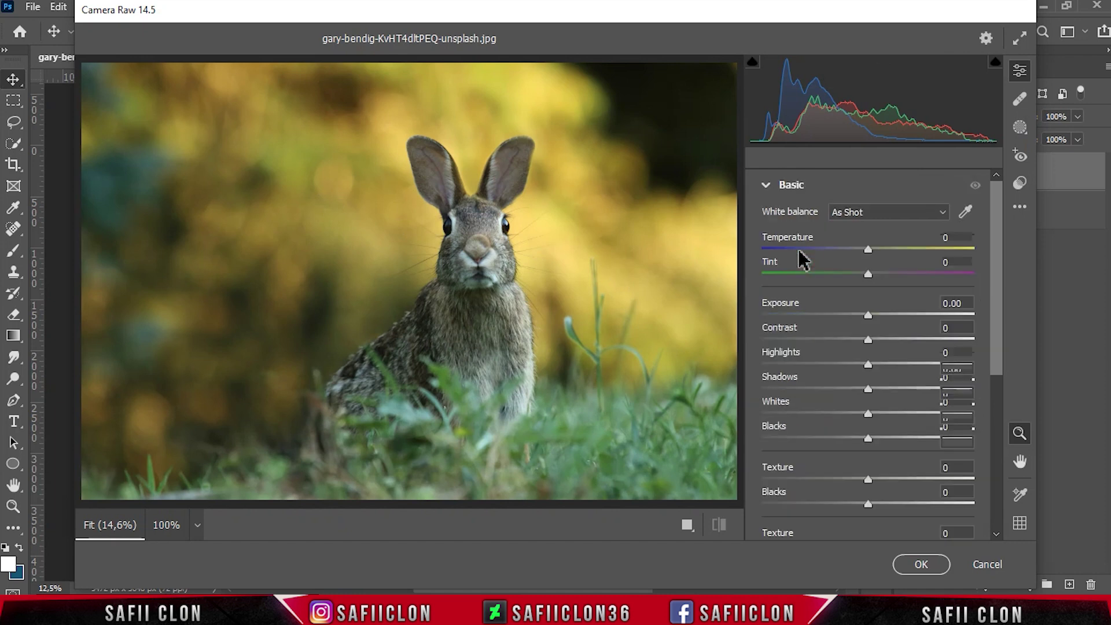
left_click_drag(869, 273, 887, 273)
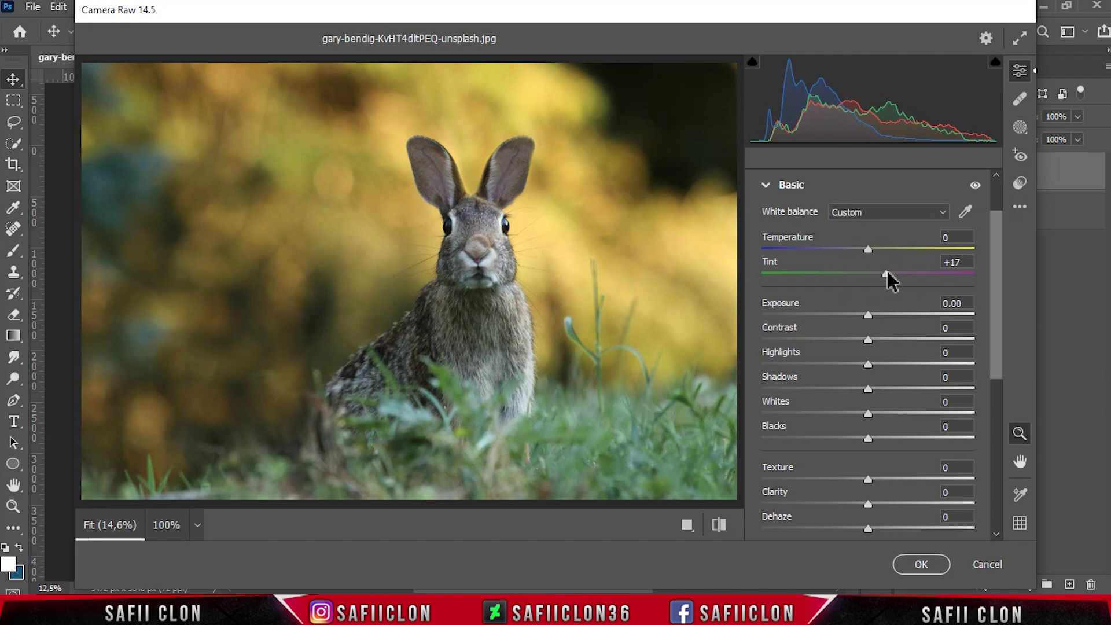
left_click_drag(995, 307, 1001, 338)
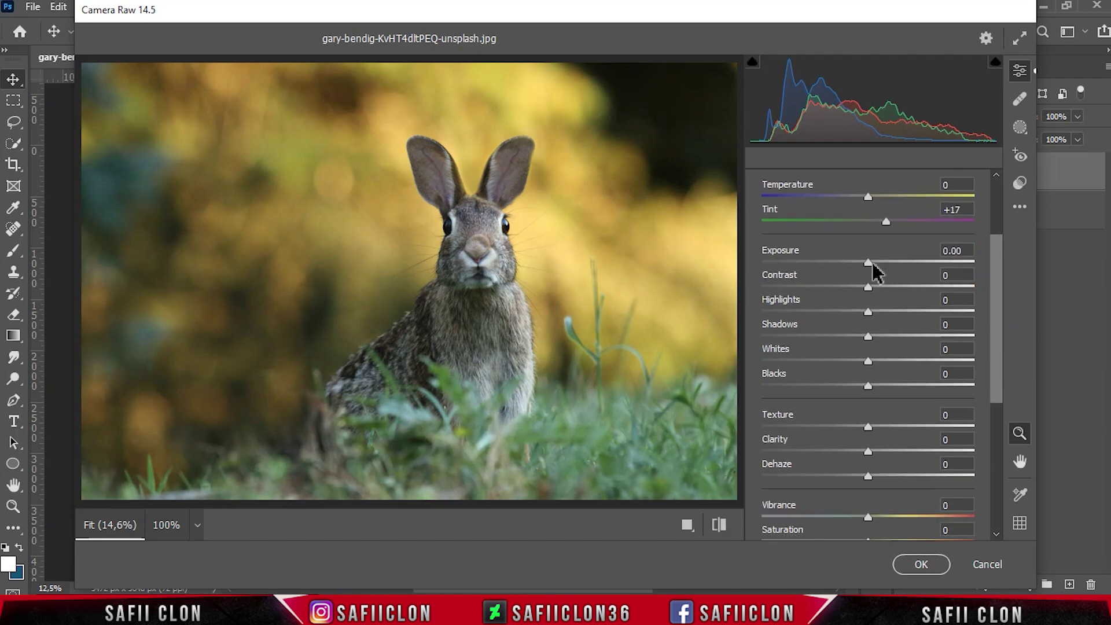
left_click_drag(873, 265, 753, 315)
left_click(869, 287)
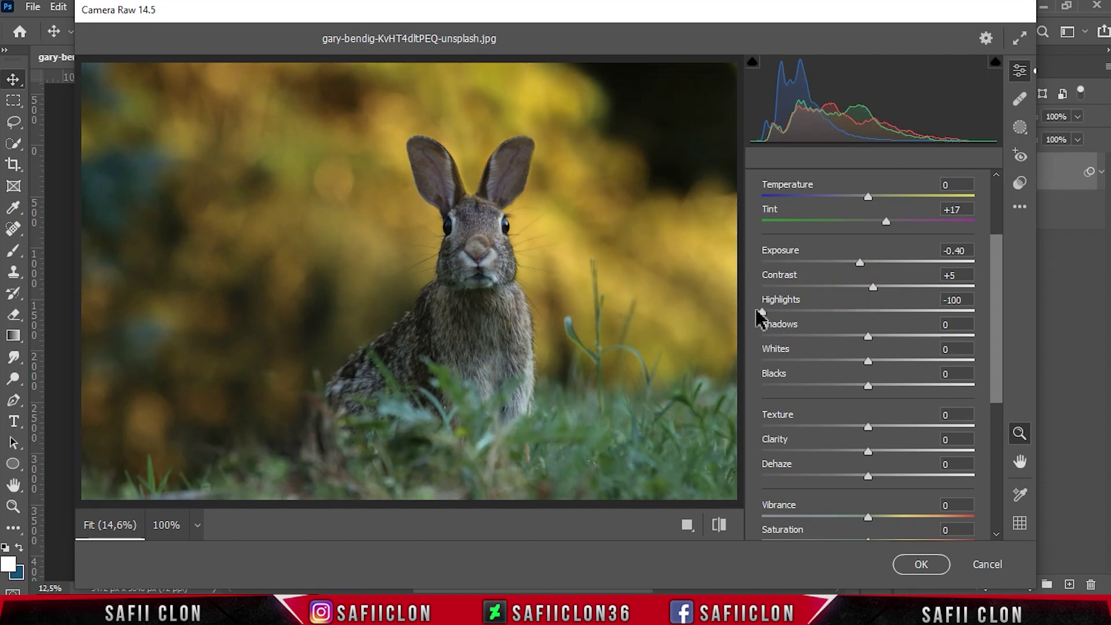
left_click_drag(868, 336, 899, 386)
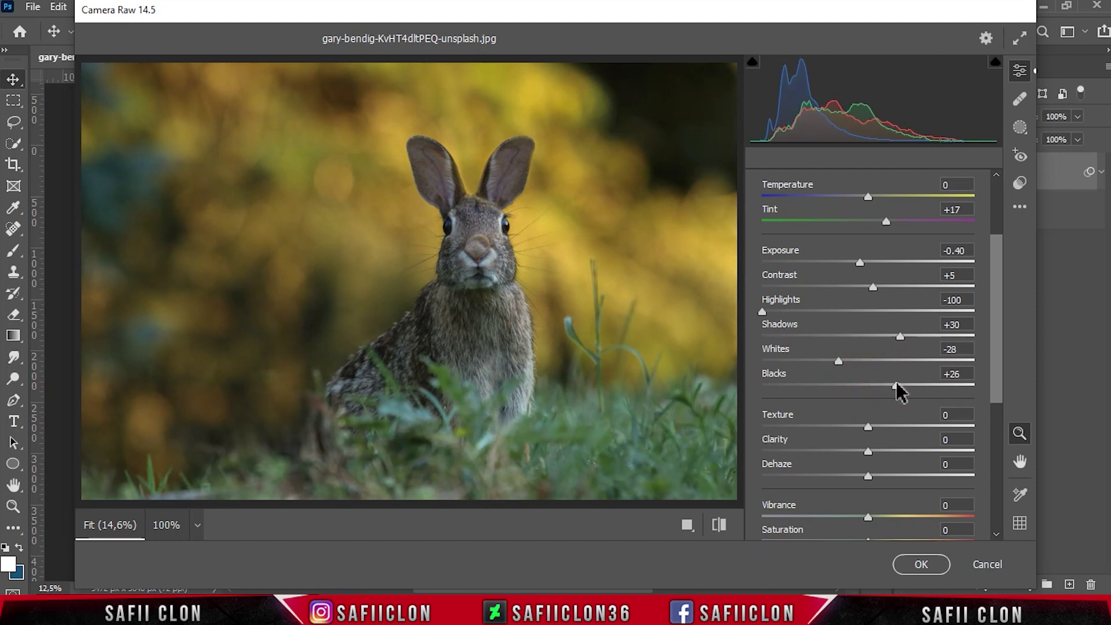
- Set Texture to +5, Clarity to +9, Vibrance to -12 and Saturation to +27 in the Basic adjustments
left_click_drag(868, 426, 881, 459)
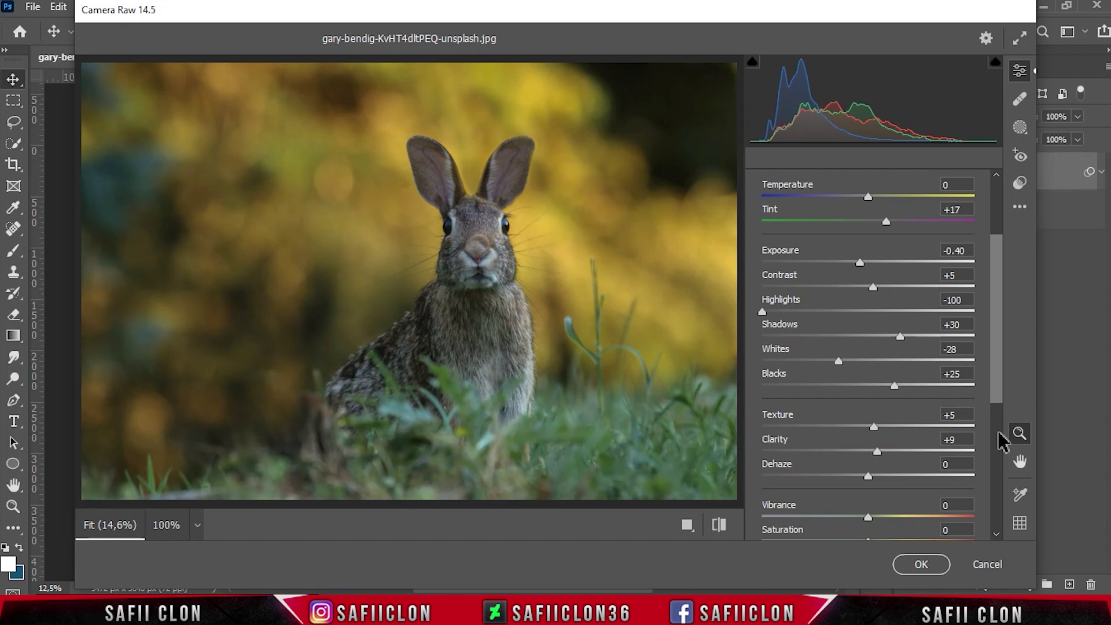
scroll(985, 429, "down", 5)
left_click_drag(870, 373, 897, 398)
- Adjust the parametric curve to Highlights +16, Lights -22, Darks +9 and Shadows +64
left_click(805, 428)
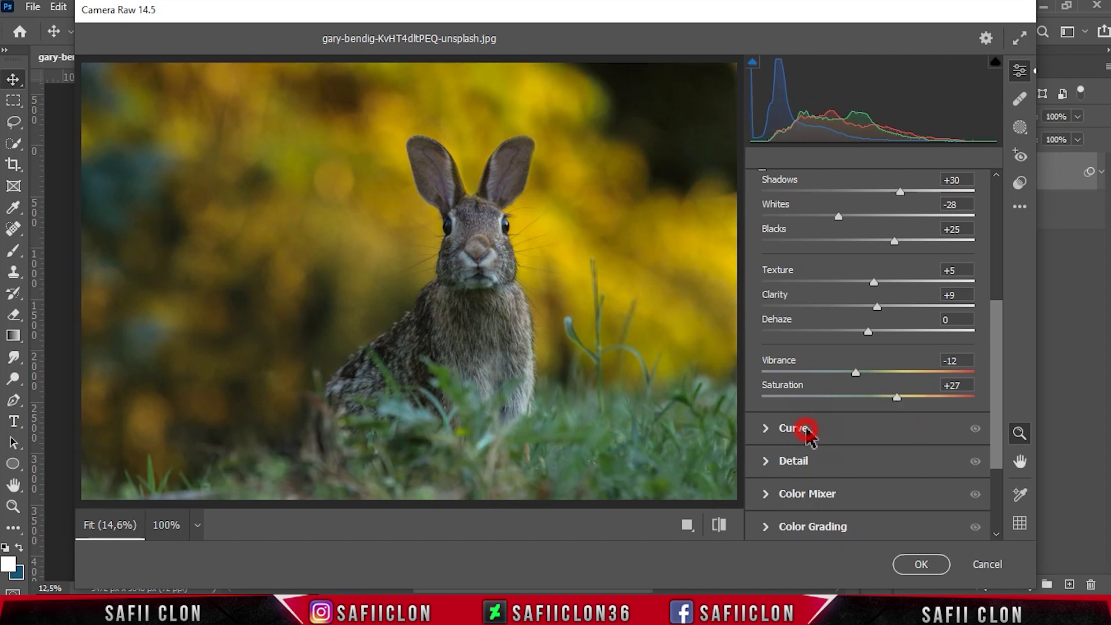
left_click(816, 239)
left_click_drag(996, 327, 1000, 363)
left_click_drag(869, 450, 936, 523)
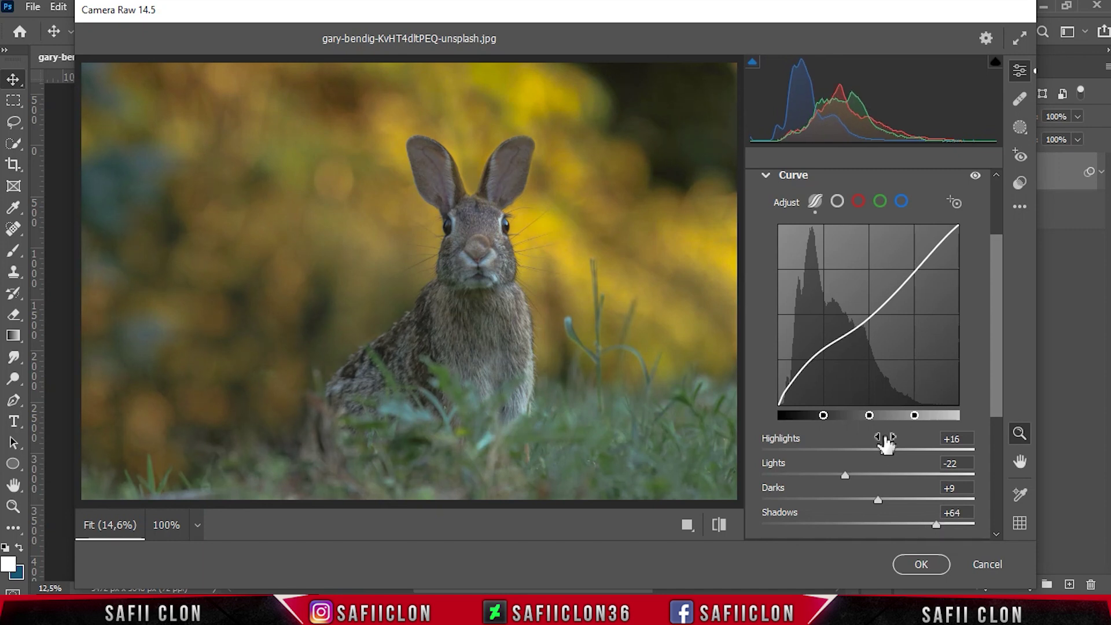
- Add a point to the overall point curve with input 177 and output 151
left_click(837, 202)
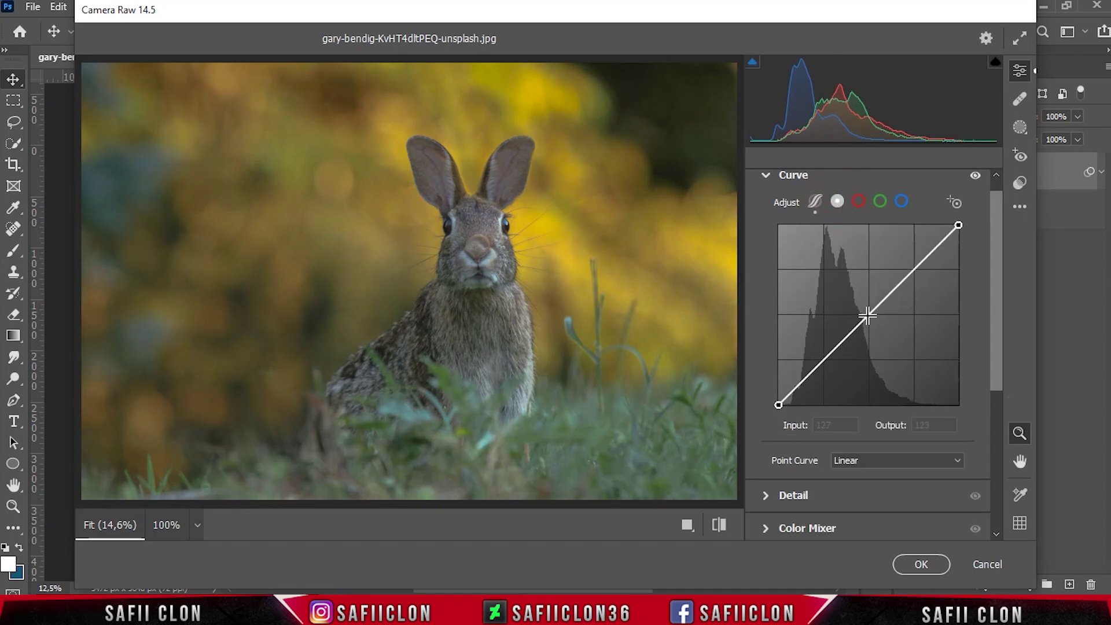
left_click(869, 317)
left_click(826, 424)
type("177")
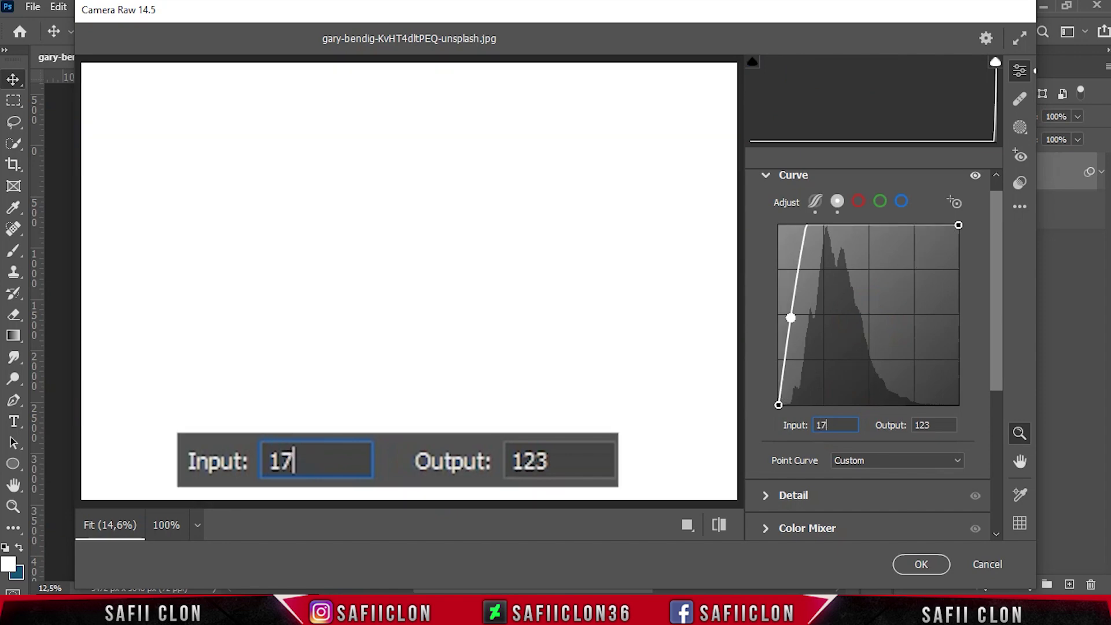
left_click(934, 426)
double_click(933, 426)
type("151")
- Add a second, lower point to the overall point curve with input 80 and output 79
left_click(854, 352)
left_click(835, 419)
type("80")
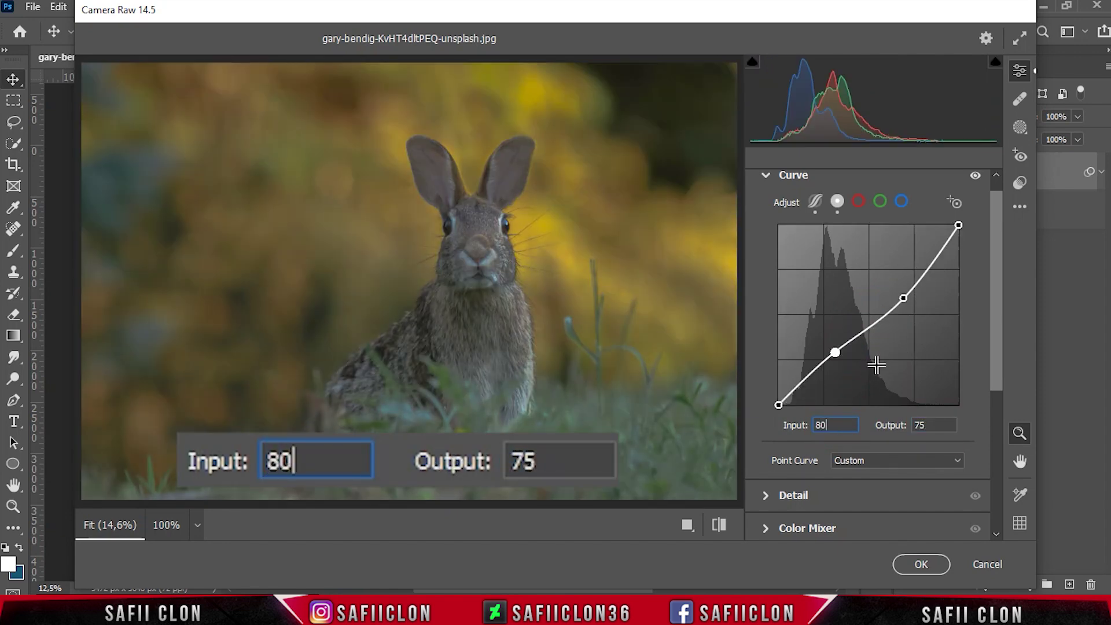
left_click(919, 427)
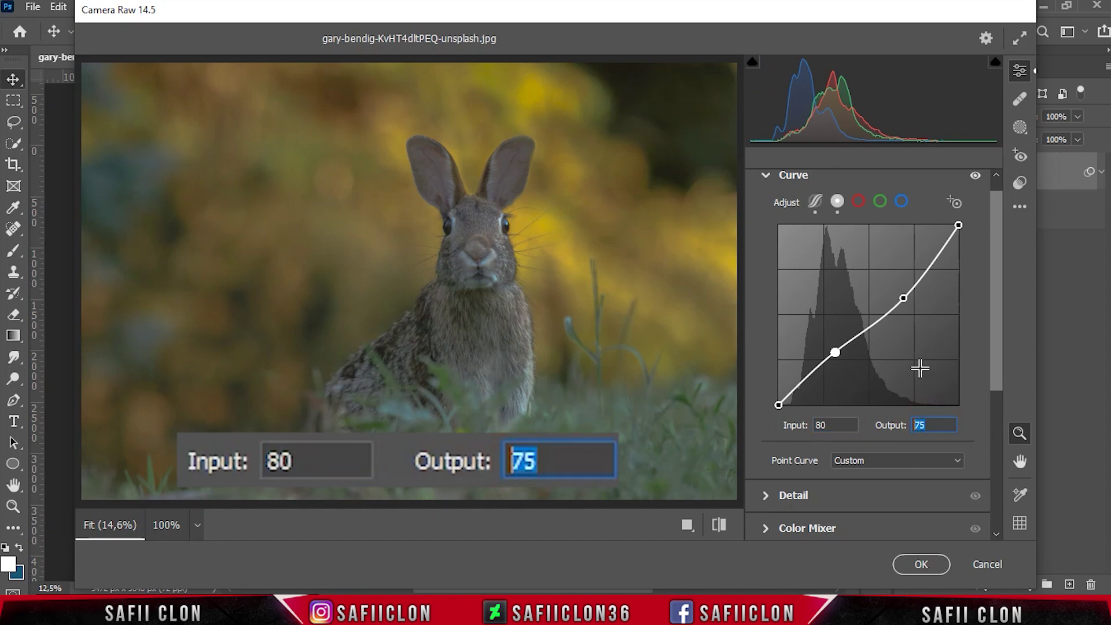
type("79")
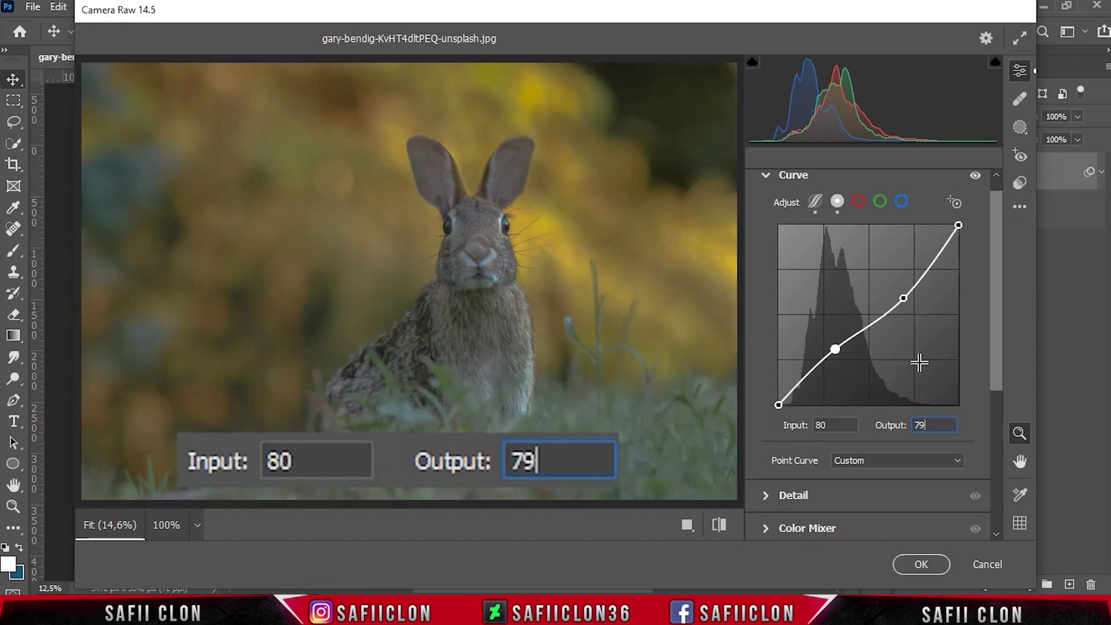
- Switch to the red channel curve and add a point with input 149 and output 177
left_click(859, 201)
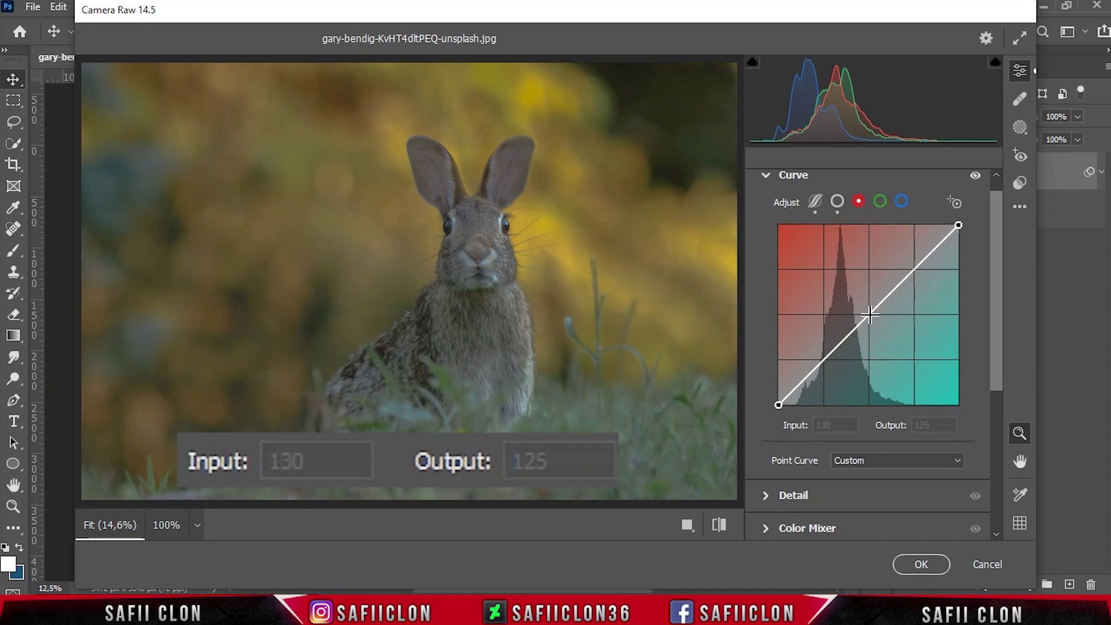
left_click(870, 316)
double_click(834, 425)
type("149")
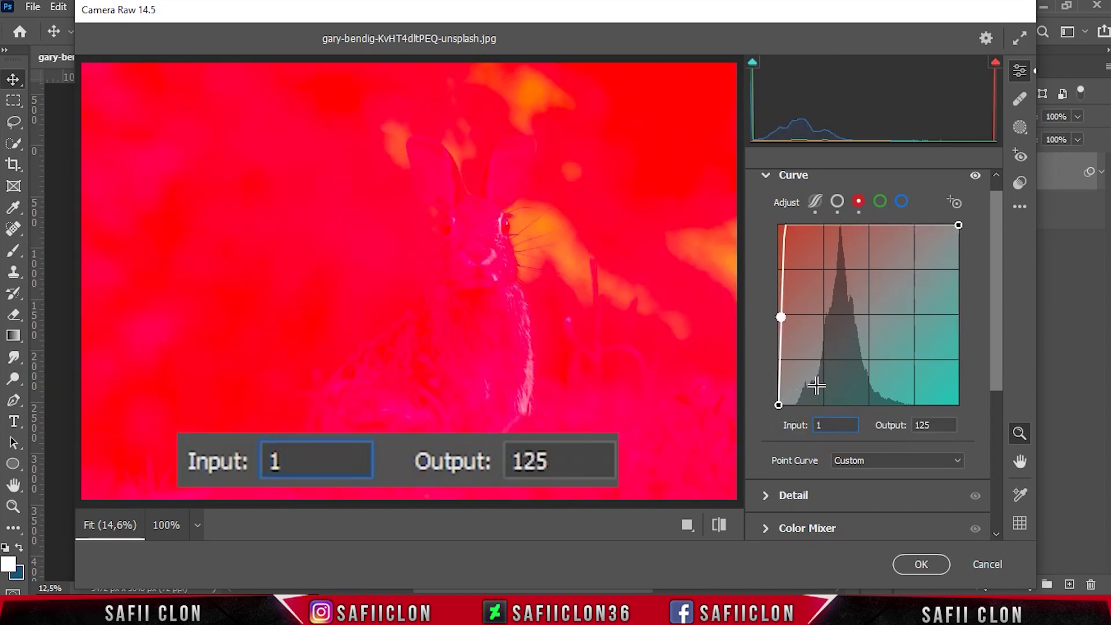
double_click(949, 425)
type("177")
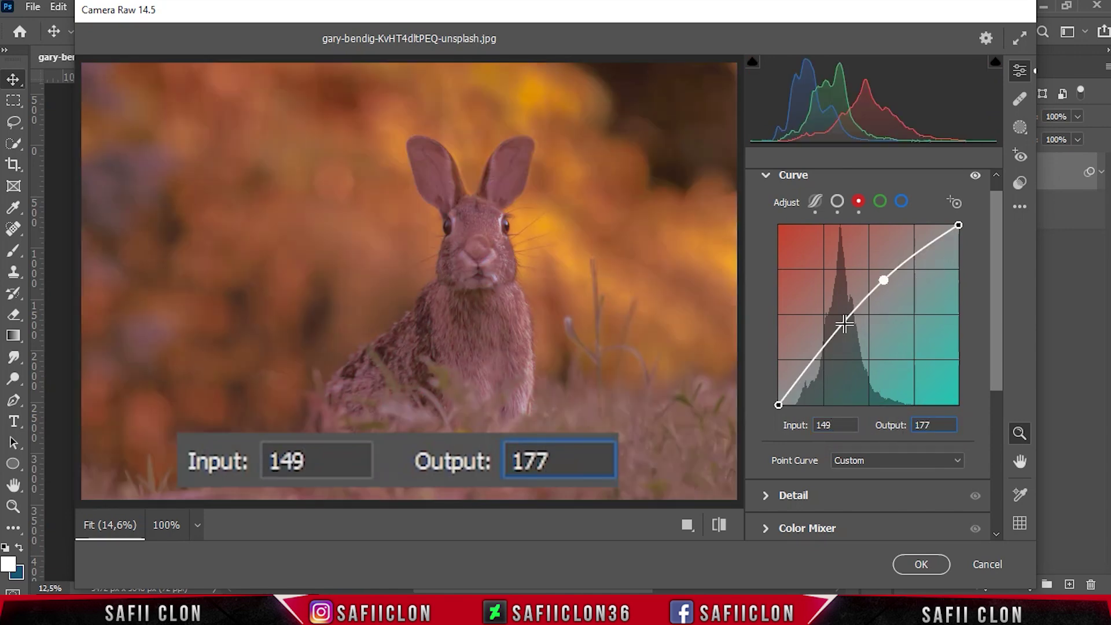
- Add a point to the red channel curve with input 95 and output 87
left_click(845, 324)
double_click(831, 425)
type("95")
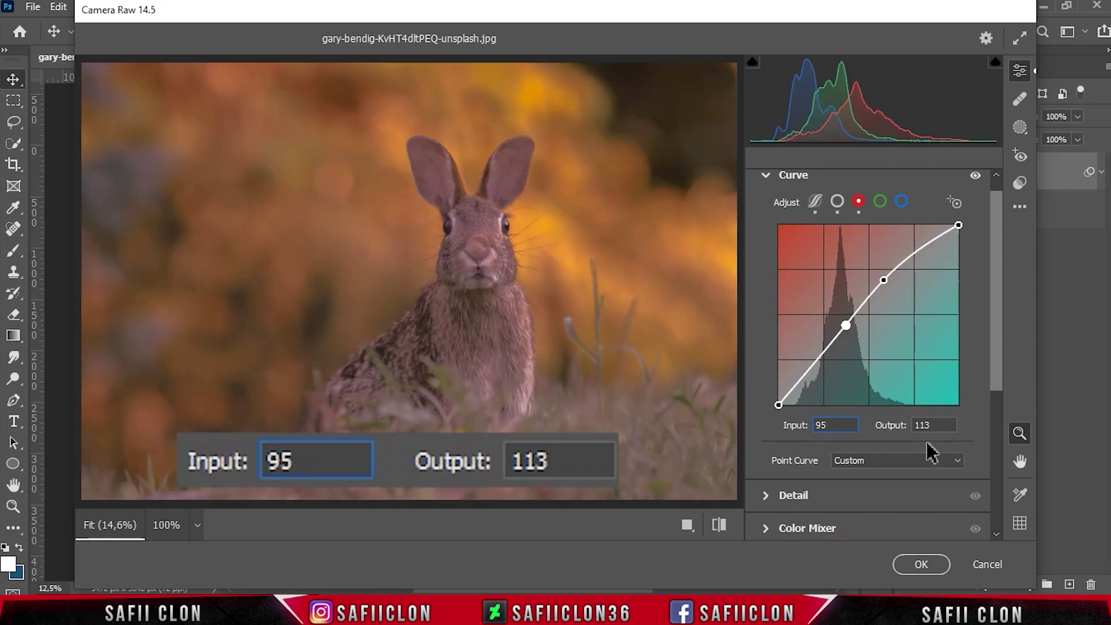
double_click(933, 425)
type("87")
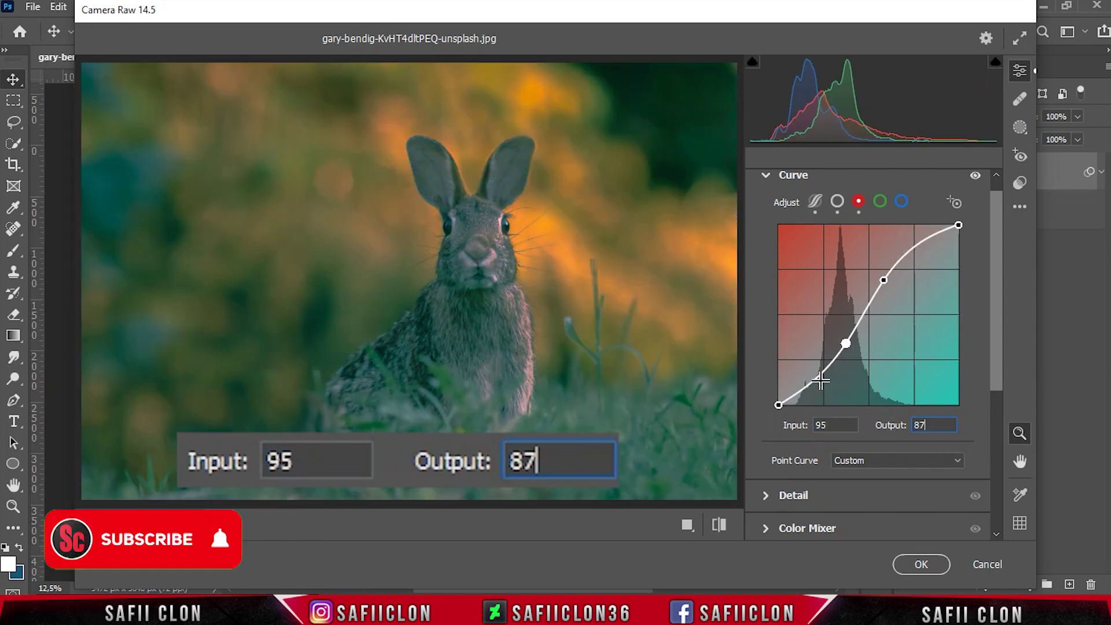
- Add a point to the red channel curve with input 64 and output 37
left_click(819, 377)
double_click(831, 425)
type("64")
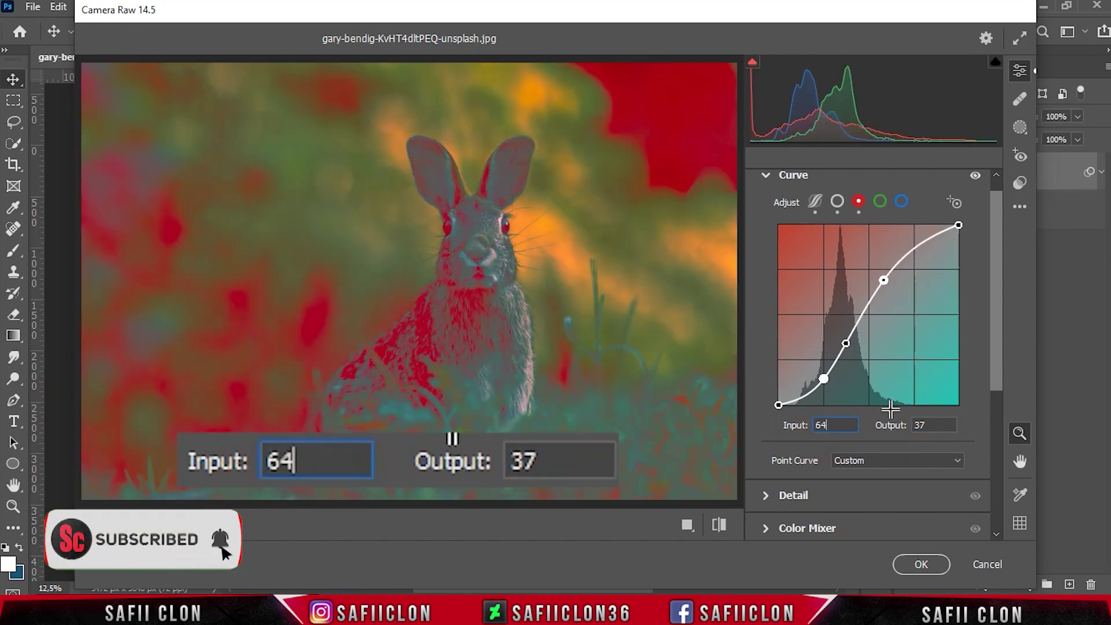
double_click(921, 425)
type("37")
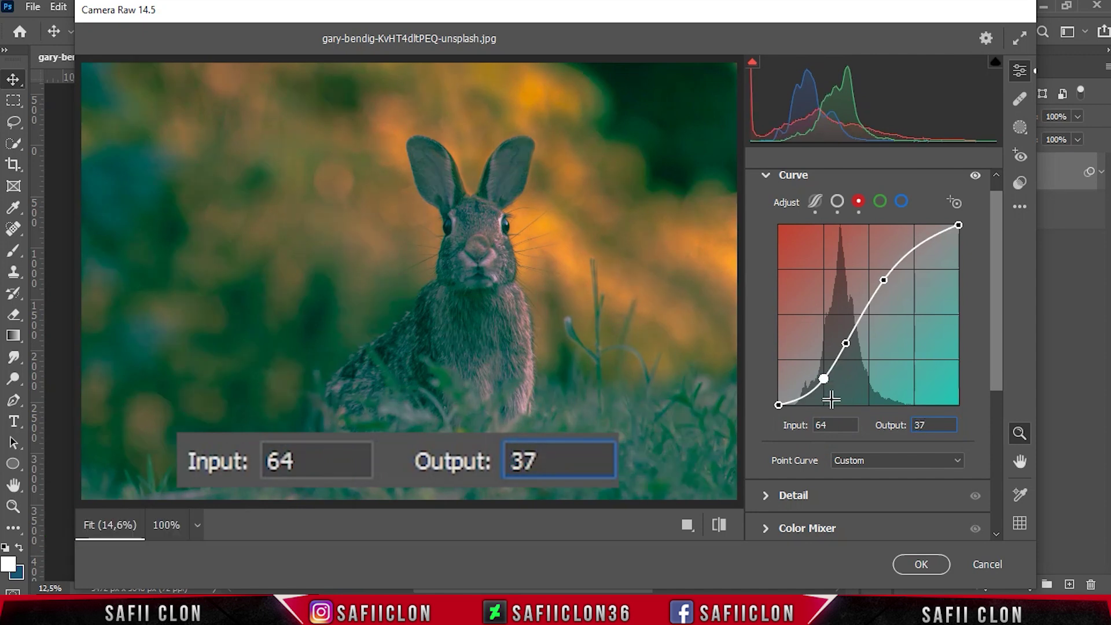
- Add a point near the dark end of the red channel curve with input 38 and output 12
left_click(805, 397)
double_click(831, 425)
type("38")
double_click(916, 425)
type("12")
- Add a point near the bright end of the red channel curve with input 190 and output 221
left_click(922, 245)
double_click(830, 425)
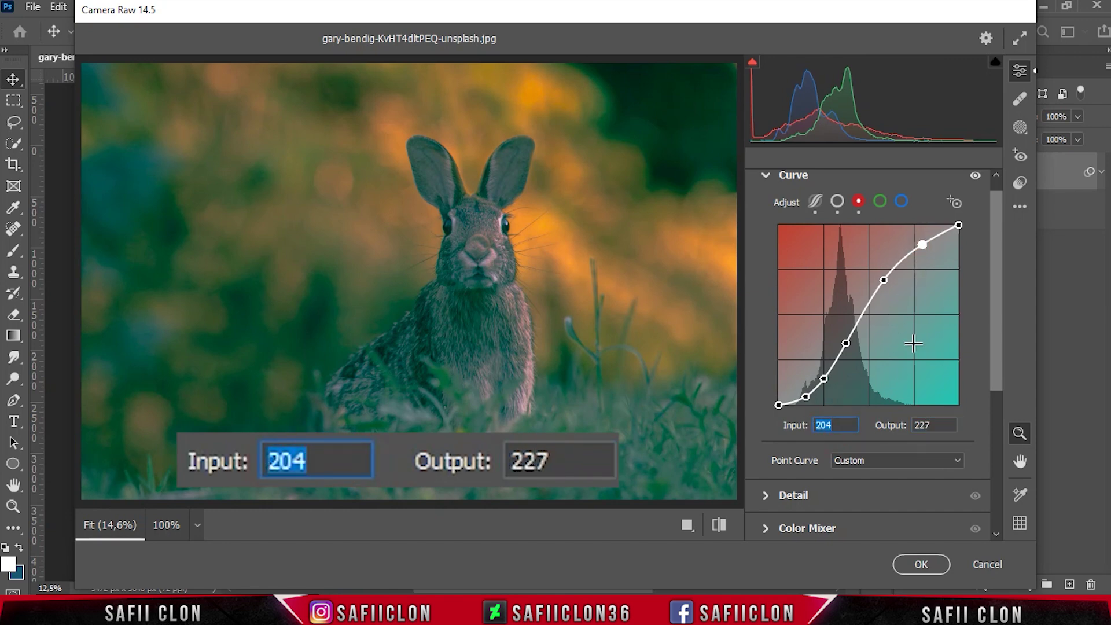
type("190")
double_click(919, 425)
type("221")
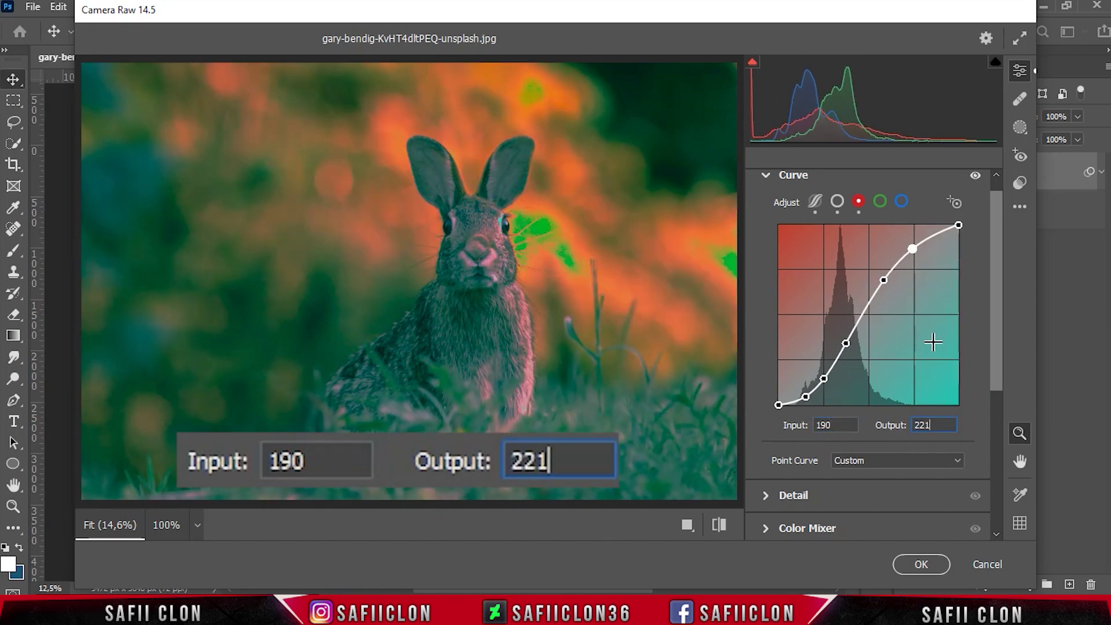
- Switch to the green channel curve and add a point with input 92 and output 80
left_click(881, 203)
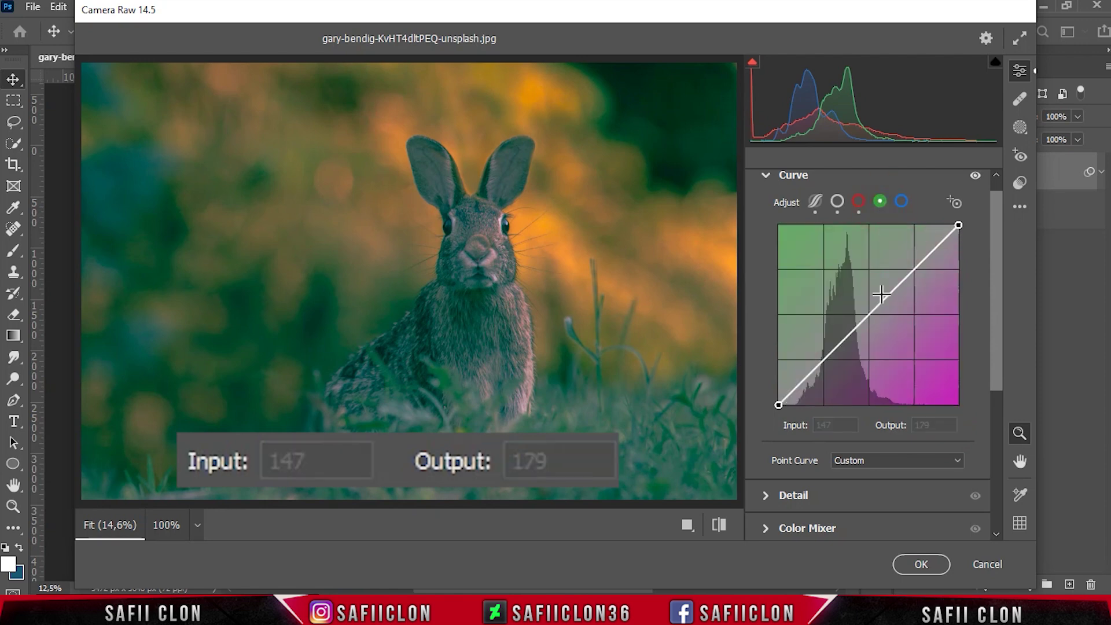
left_click(867, 317)
double_click(833, 426)
type("92")
key("Tab")
type("80")
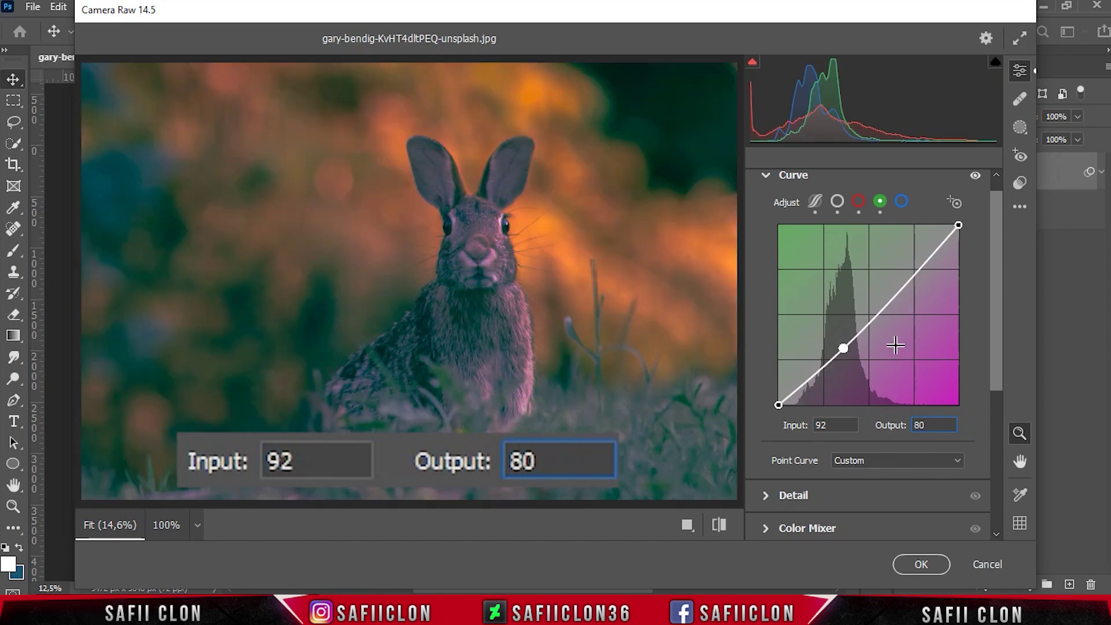
- Add an upper point to the green channel curve with input 148 and output 179
left_click(886, 307)
double_click(836, 426)
type("148")
double_click(918, 425)
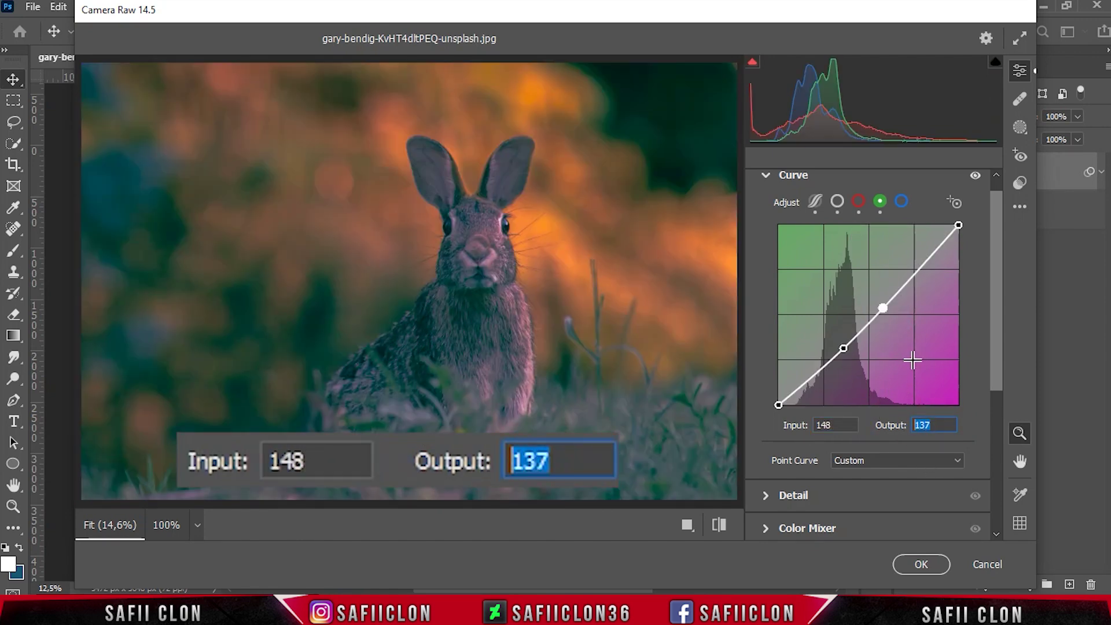
type("19")
key("BackSpace")
type("79")
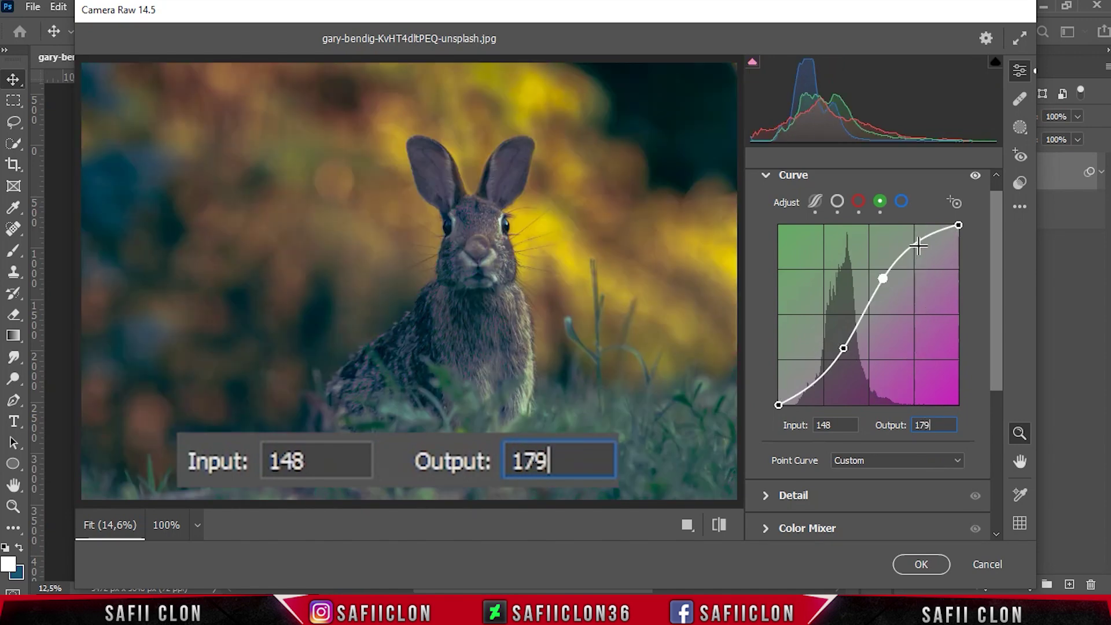
- Add a highlight point to the green channel curve with input 187 and output 220
left_click(916, 241)
double_click(845, 425)
type("187")
key("Tab")
type("220")
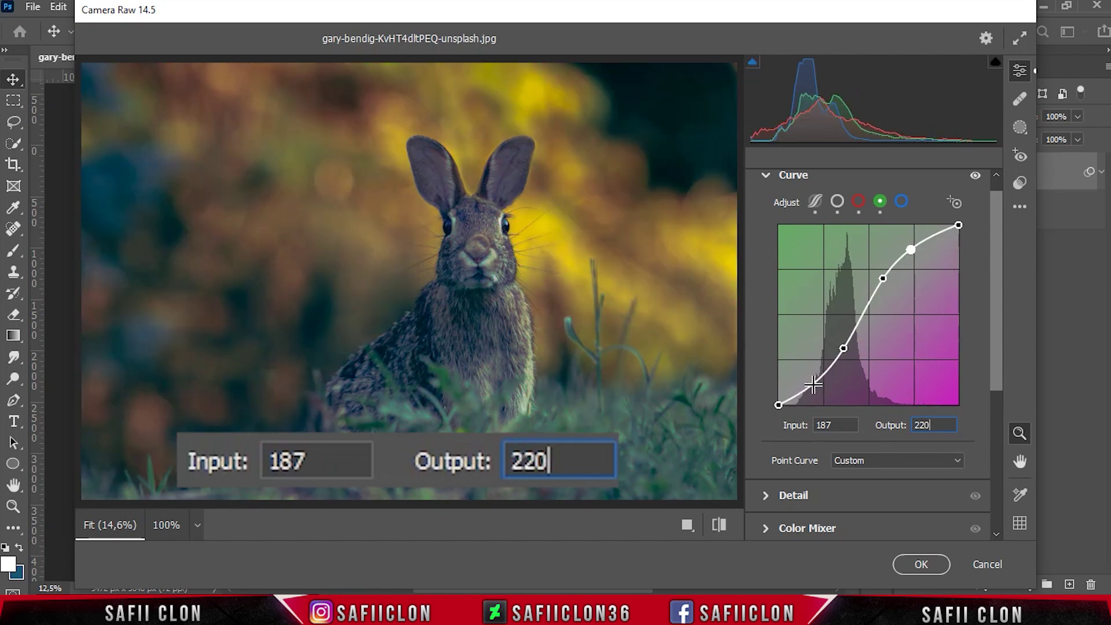
- Add a shadow point to the green channel curve with input 59 and output 33
left_click(814, 385)
double_click(836, 425)
type("59")
key("Tab")
type("33")
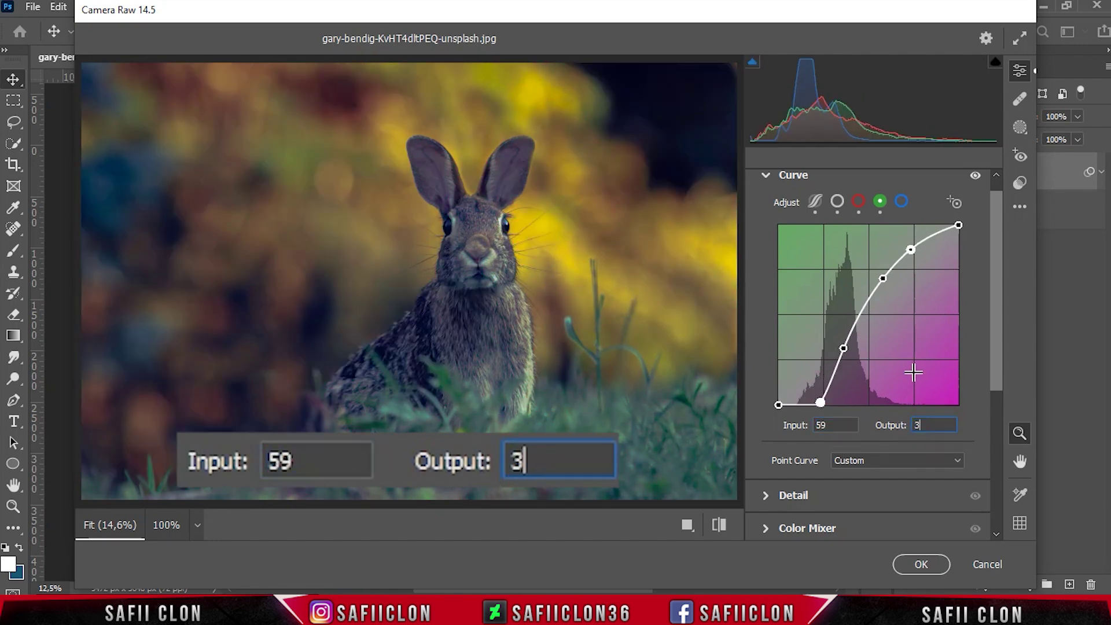
- Add a point near the dark end of the green channel curve with input 27 and output 6
left_click(799, 398)
double_click(827, 426)
type("27")
double_click(926, 432)
type("6")
- Switch to the blue channel curve and add a point with input 149 and output 175
left_click(902, 203)
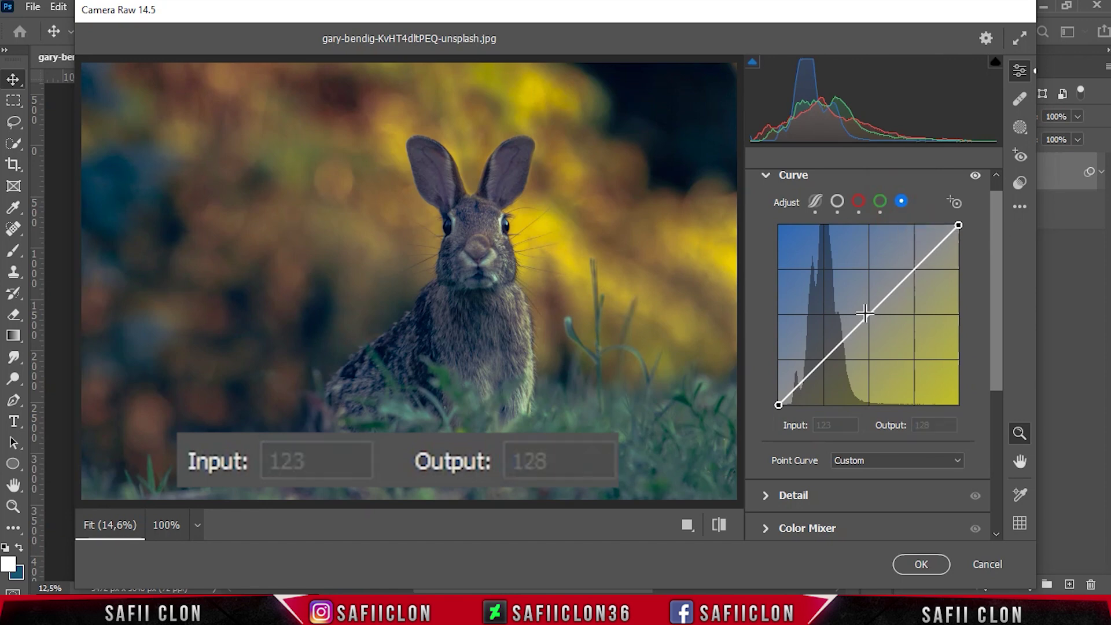
left_click(871, 318)
double_click(829, 425)
type("149")
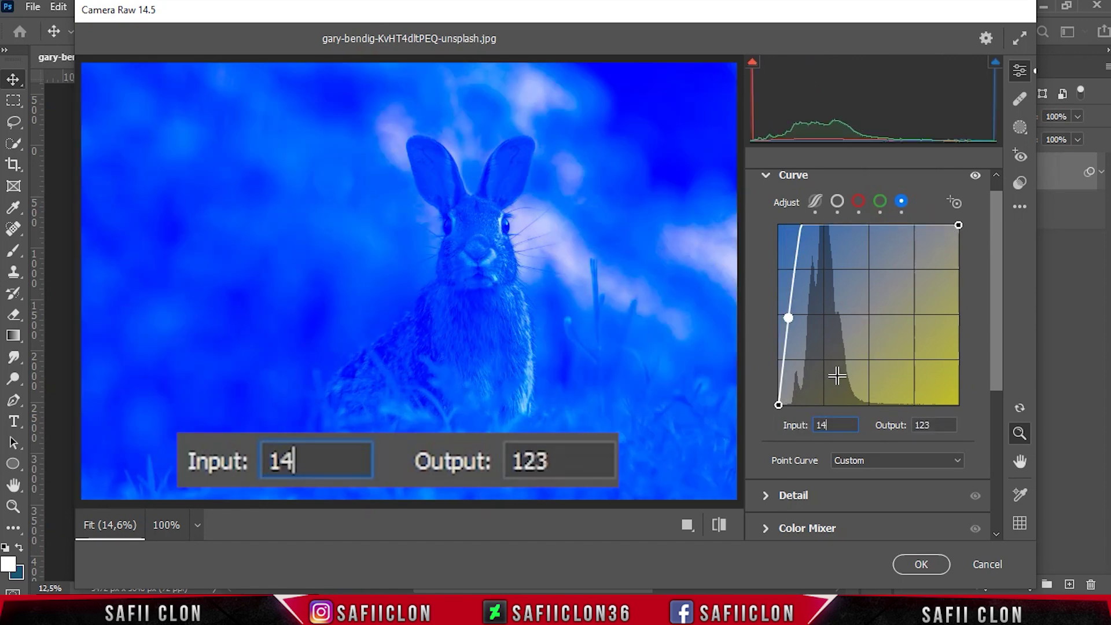
double_click(939, 422)
type("175")
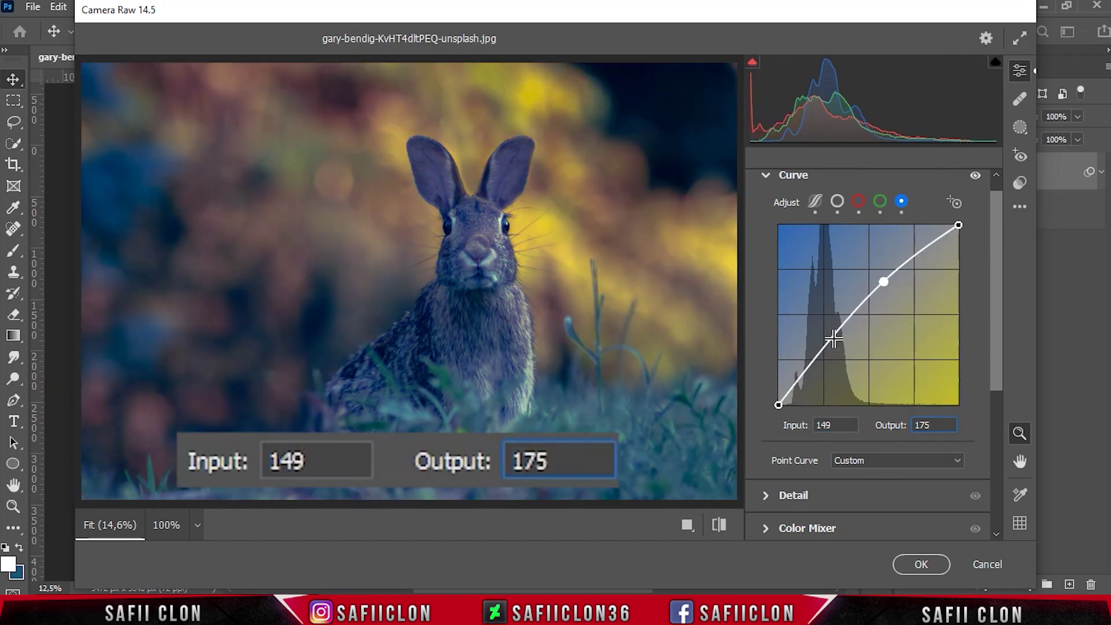
- Add a lower midtone point to the blue channel curve with input 91 and output 79
left_click(837, 334)
double_click(846, 424)
type("91")
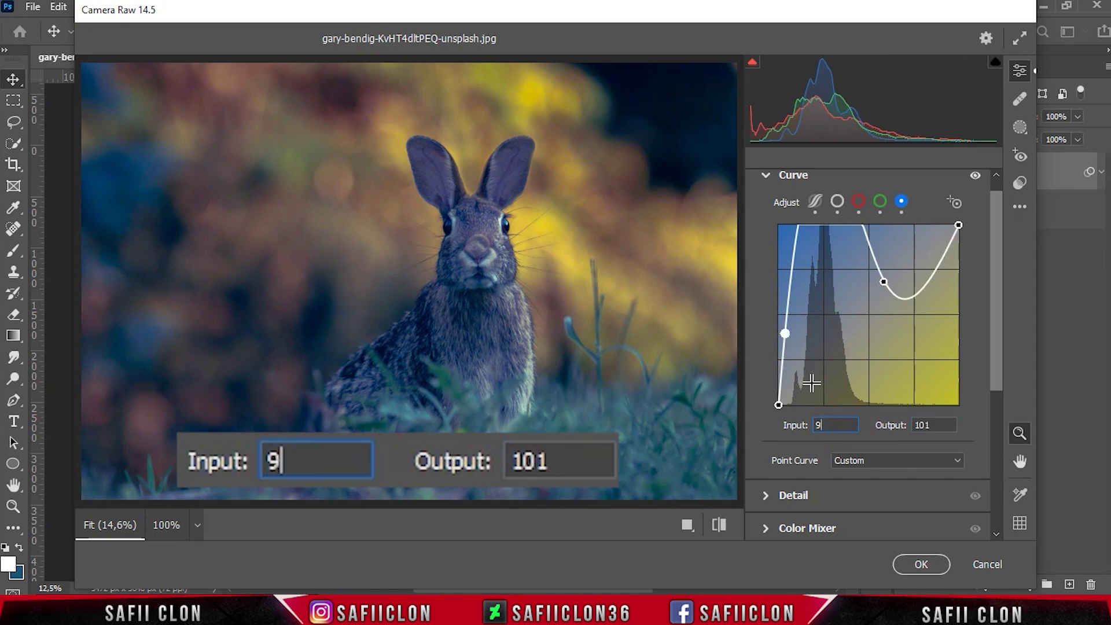
double_click(933, 424)
type("79")
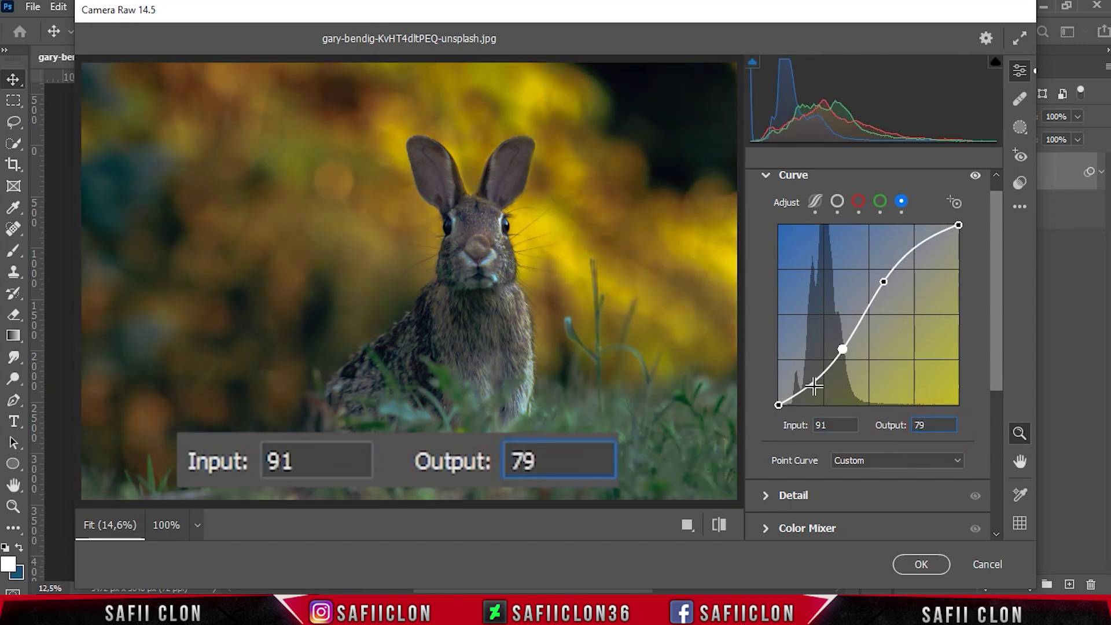
- Add a point near the dark end of the blue channel curve with input 24 and output 8
left_click(809, 384)
double_click(832, 425)
type("24")
double_click(923, 425)
type("8")
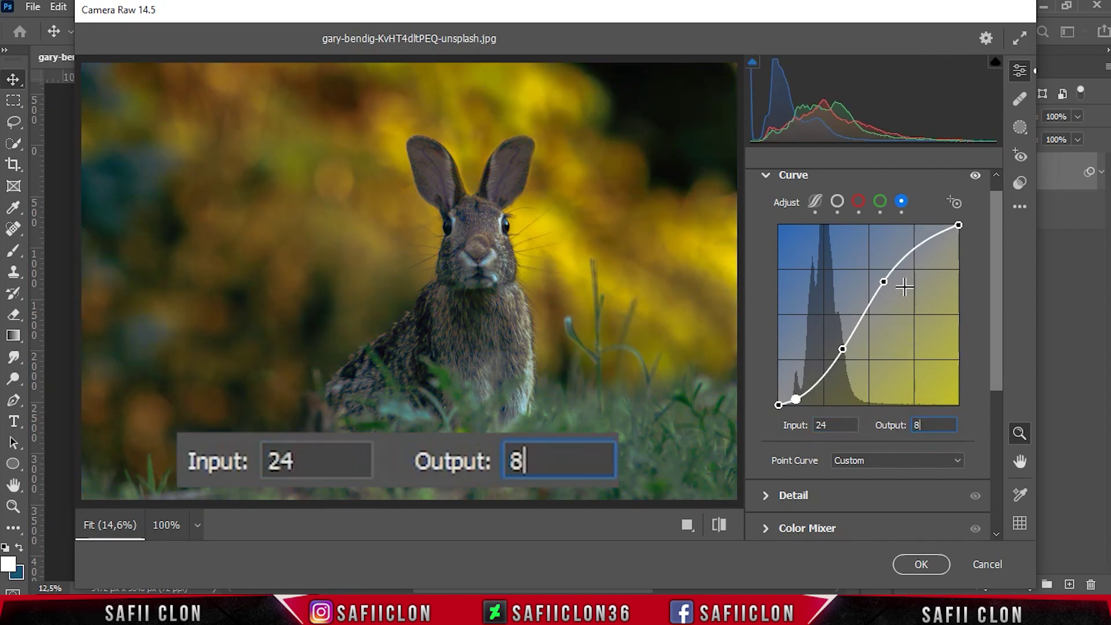
- Add a highlight point to the blue channel curve with input 198 and output 224
left_click(914, 248)
double_click(831, 425)
type("198")
double_click(925, 424)
type("224")
- Set the Detail adjustments to Sharpening 42, Noise Reduction 26 and Color Noise Reduction 14
scroll(998, 347, "up", 2)
left_click_drag(998, 368, 998, 468)
left_click(813, 374)
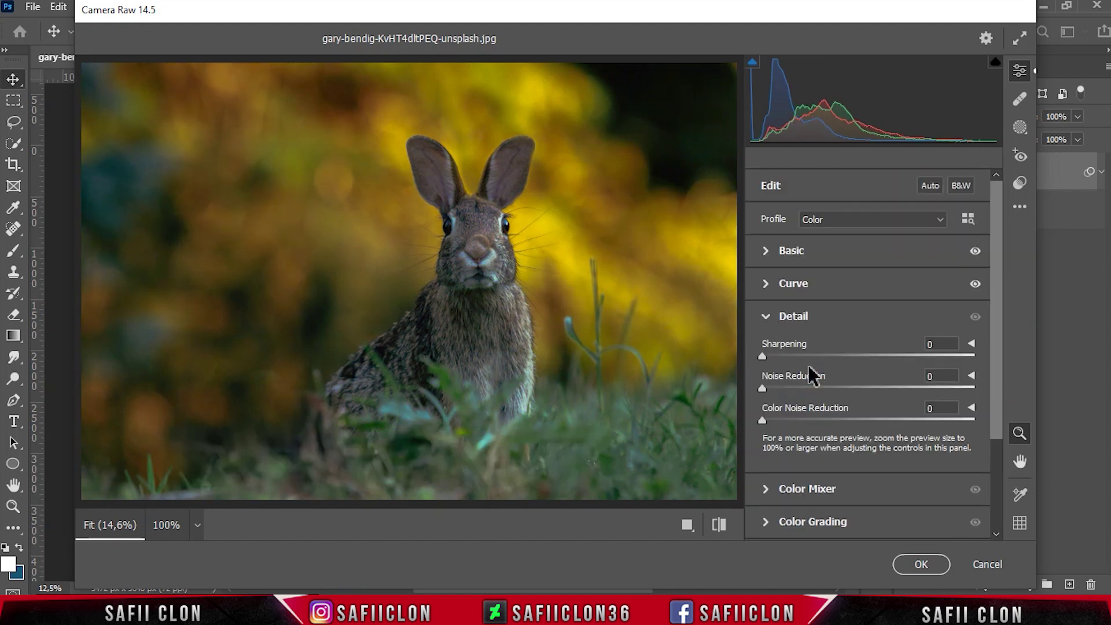
left_click_drag(798, 355, 827, 356)
left_click_drag(764, 388, 817, 385)
mouse_move(778, 417)
left_mouse_down()
mouse_move(816, 418)
mouse_move(795, 417)
left_mouse_up()
- Set the Color Mixer hues to Reds +36, Oranges -5, Yellows +12, Greens -84, Aquas -40, Blues -19 and Purples +10, and raise Magentas
scroll(998, 434, "down", 2)
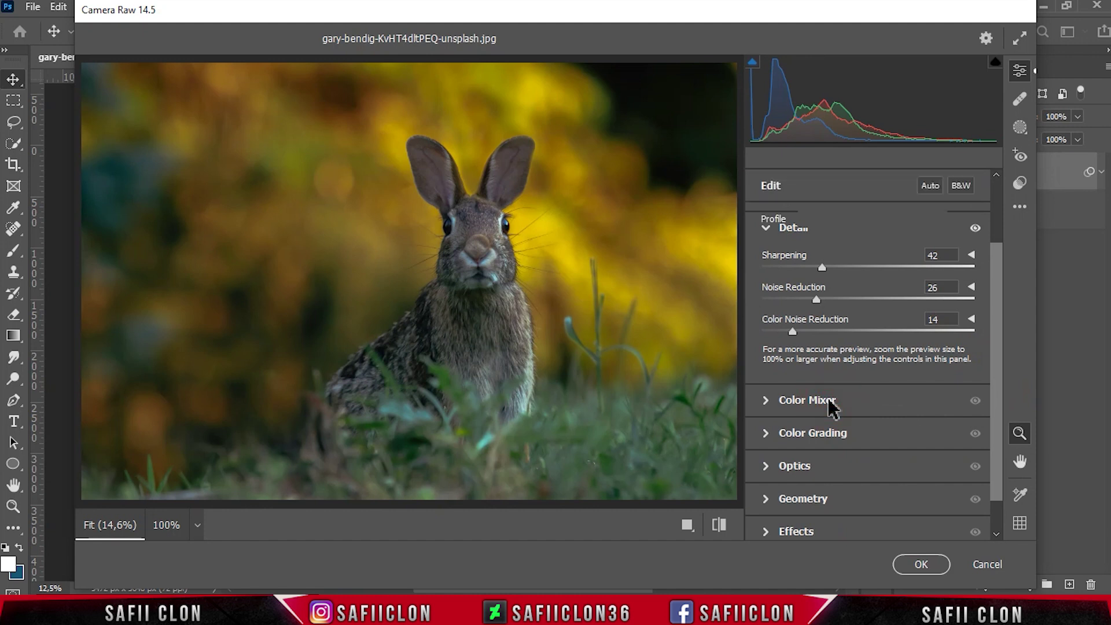
left_click(829, 402)
left_click_drag(868, 315, 899, 317)
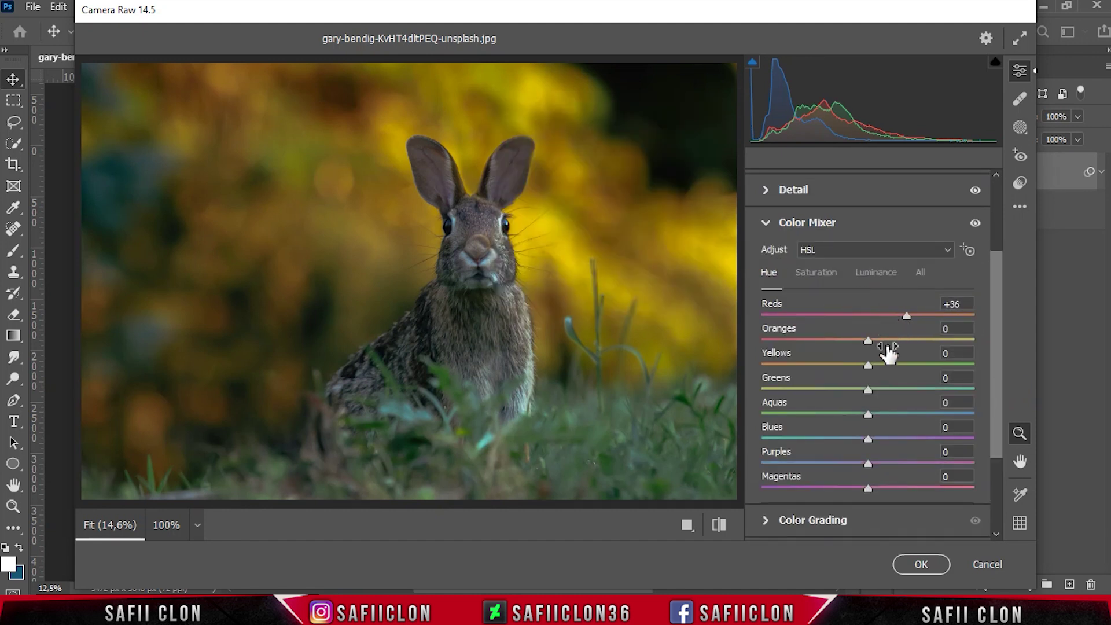
left_click_drag(868, 365, 782, 389)
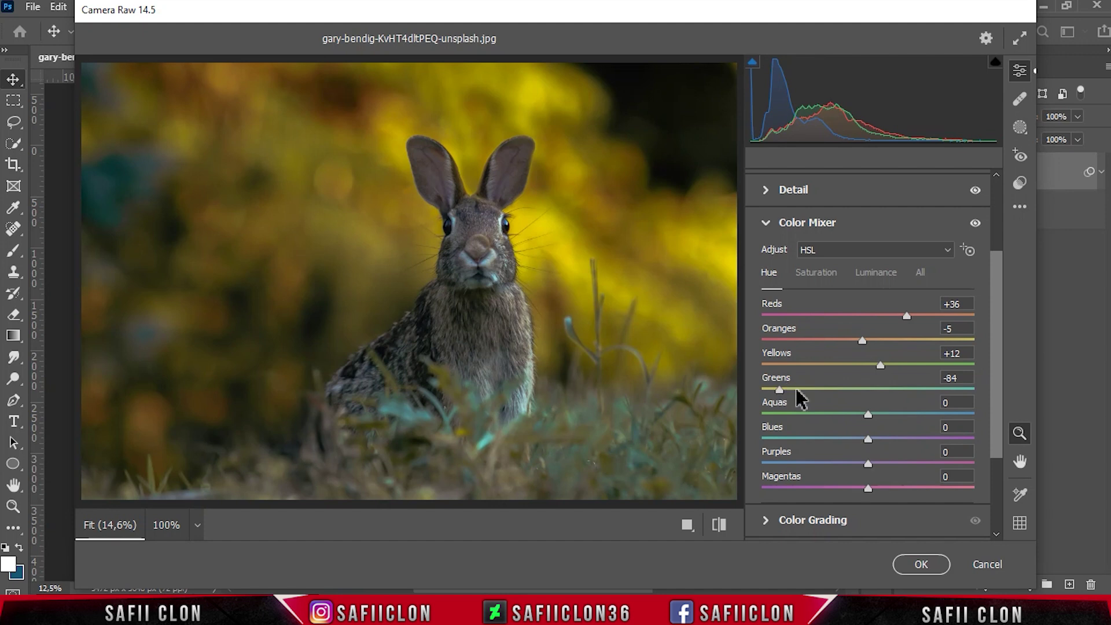
left_click_drag(874, 438, 879, 465)
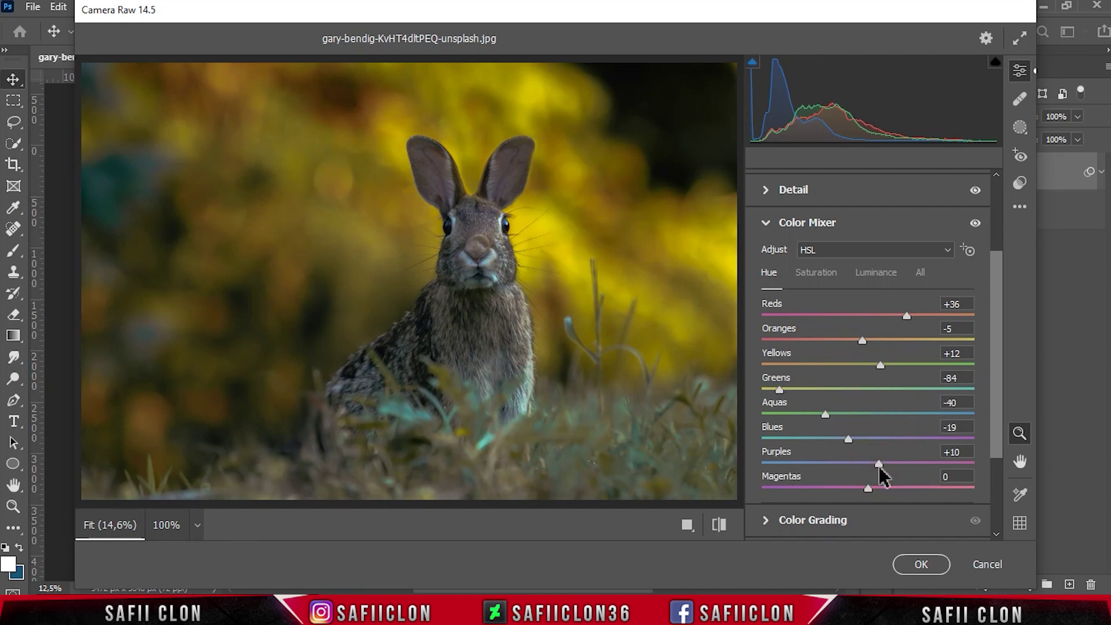
left_click_drag(899, 495, 942, 495)
- Set the Color Mixer saturation to Reds -20, Oranges +2, Yellows -16, Aquas -53, Blues -83, Purples -91 and Magentas -36
left_click(833, 282)
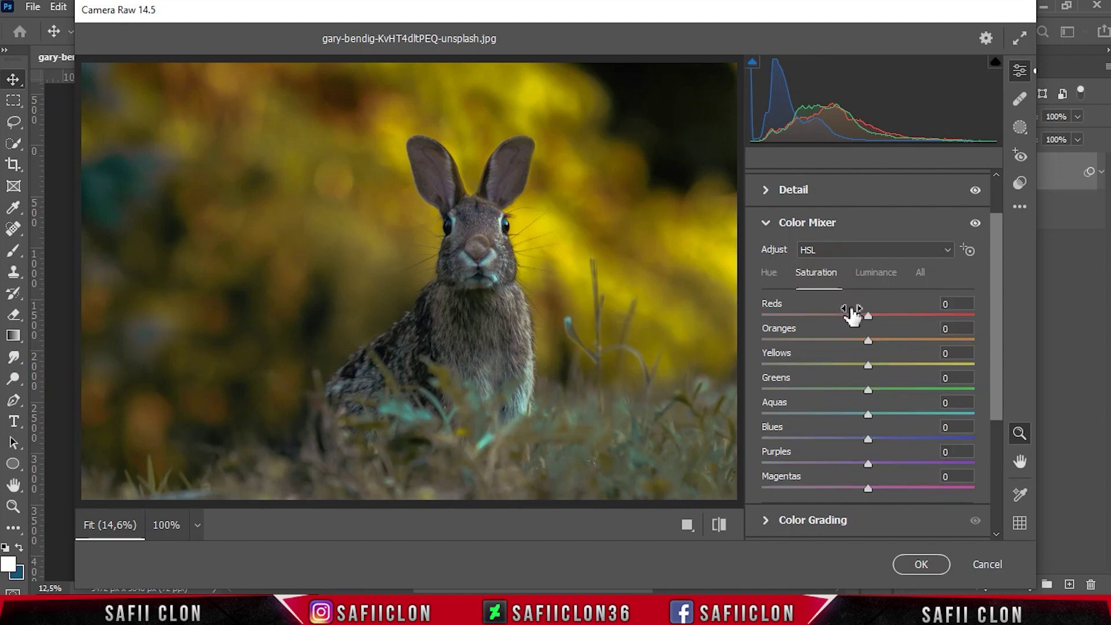
left_click_drag(851, 316, 853, 363)
left_click_drag(868, 415, 810, 413)
left_click_drag(869, 438, 770, 438)
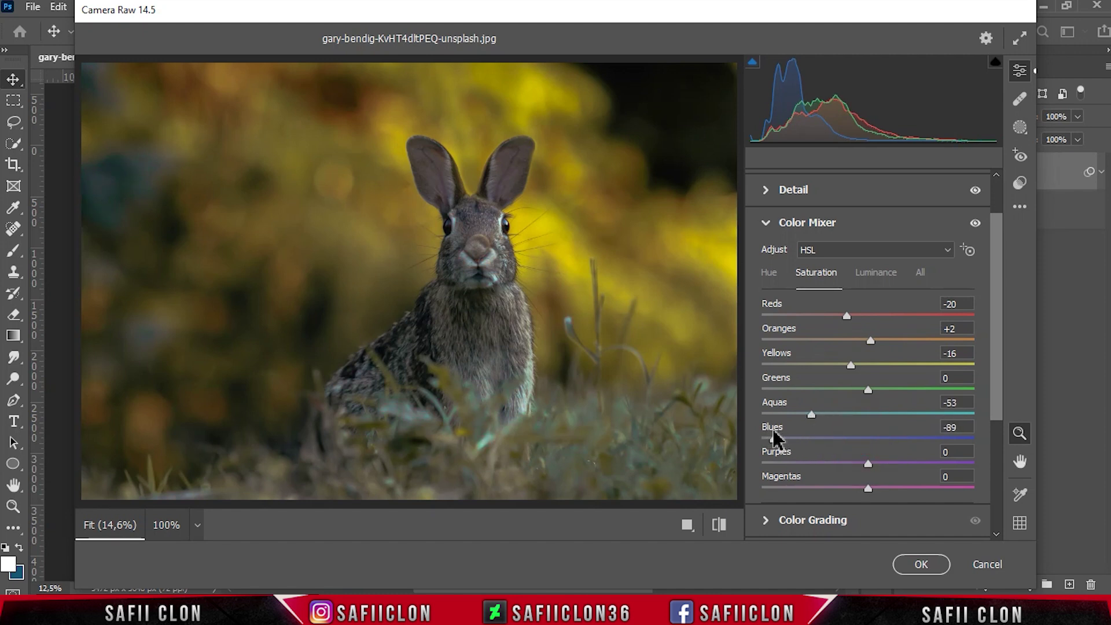
left_click_drag(868, 463, 770, 463)
left_click_drag(868, 488, 830, 495)
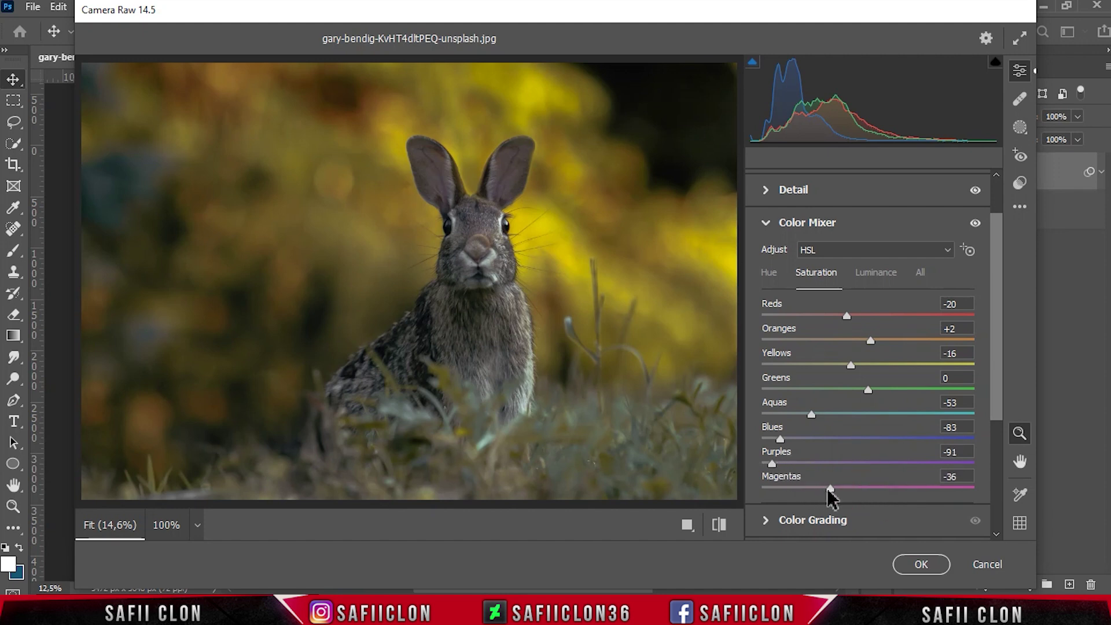
- Set the Color Mixer luminance to Reds -16, Oranges +9, Yellows +24 and Greens +25
left_click(877, 274)
left_click_drag(870, 315, 877, 339)
mouse_move(895, 373)
left_mouse_down()
mouse_move(905, 372)
mouse_move(896, 365)
mouse_move(871, 392)
mouse_move(905, 392)
mouse_move(895, 388)
left_mouse_up()
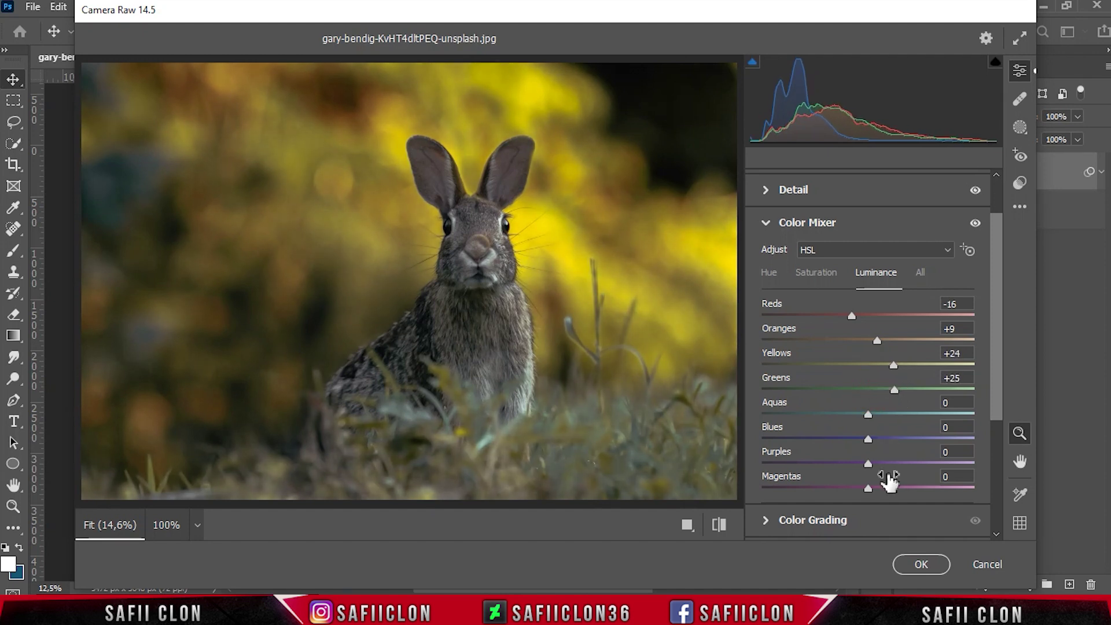
- Color grade the shadows with hue 78 and saturation 15
left_click_drag(997, 313, 997, 423)
left_click(848, 393)
left_click(861, 210)
left_click_drag(1000, 349, 1004, 365)
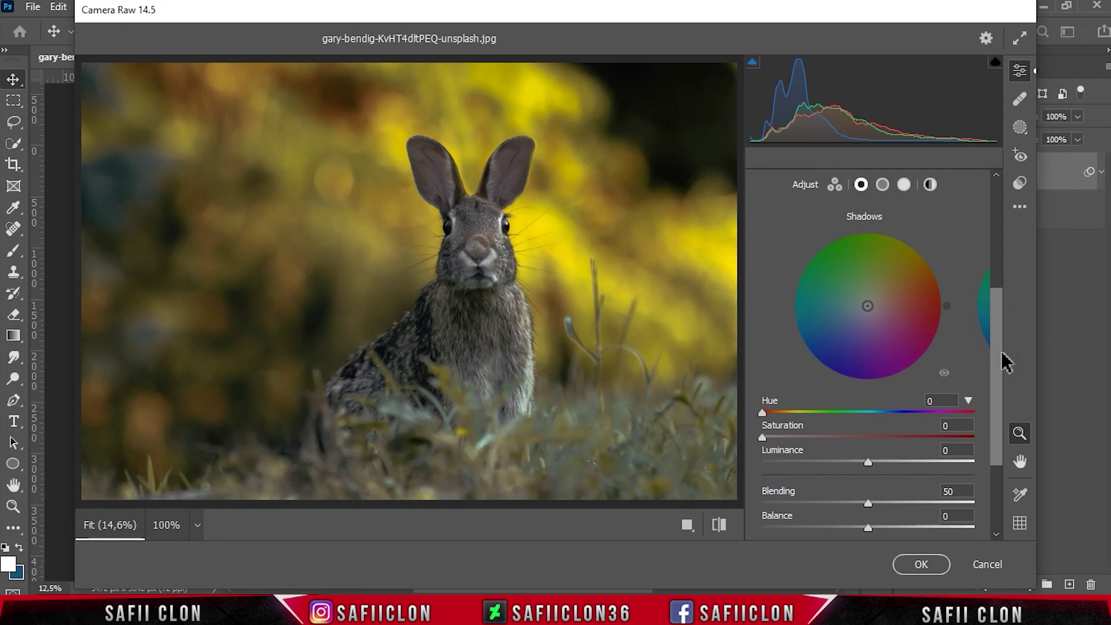
left_click_drag(764, 413, 796, 433)
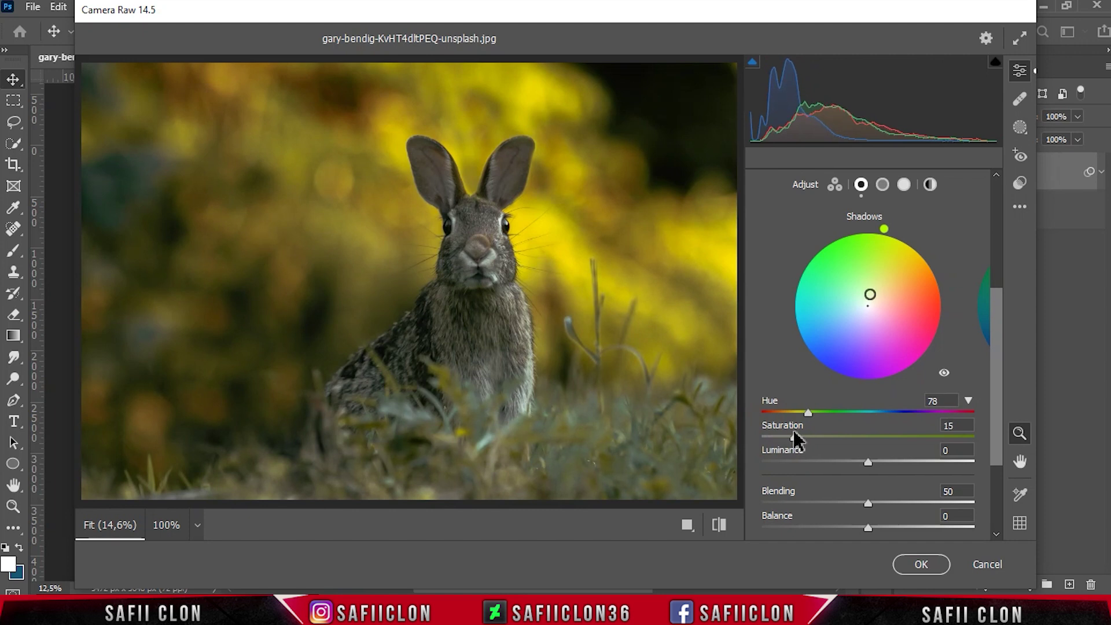
- Color grade the highlights with hue 53 and saturation 17, and set Blending to 100 and Balance to +13
left_click(904, 185)
mouse_move(806, 411)
left_mouse_down()
mouse_move(776, 438)
mouse_move(800, 437)
left_mouse_up()
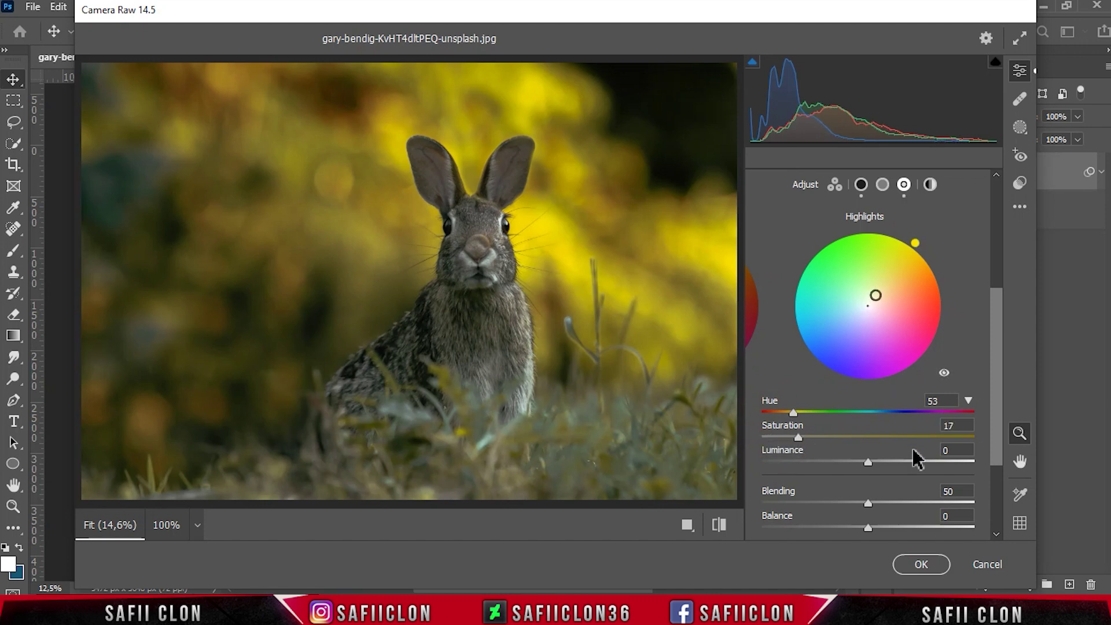
left_click_drag(998, 446, 998, 460)
left_click_drag(926, 473, 979, 472)
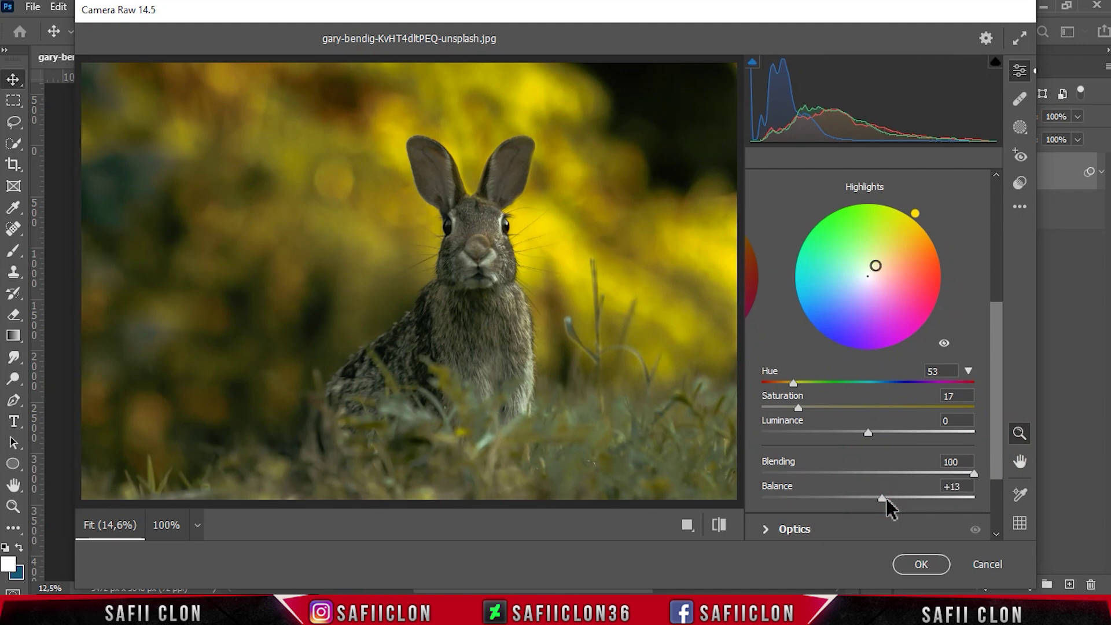
- Darken the photo's edges with an Effects vignetting value of -19
left_click_drag(988, 413, 1000, 486)
left_click(821, 490)
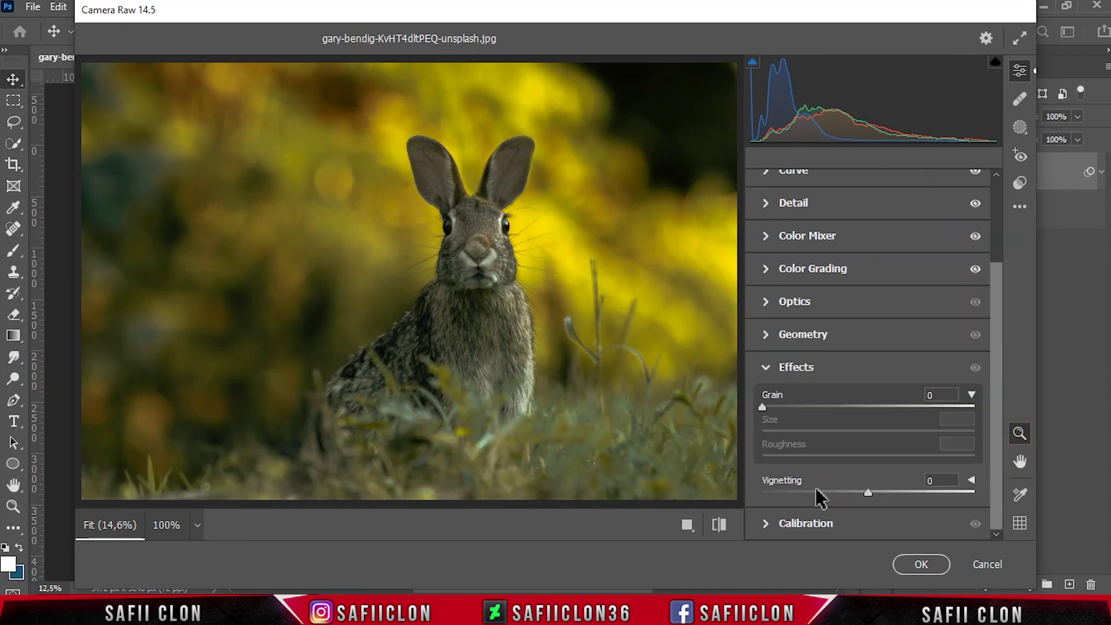
left_click_drag(869, 491, 849, 489)
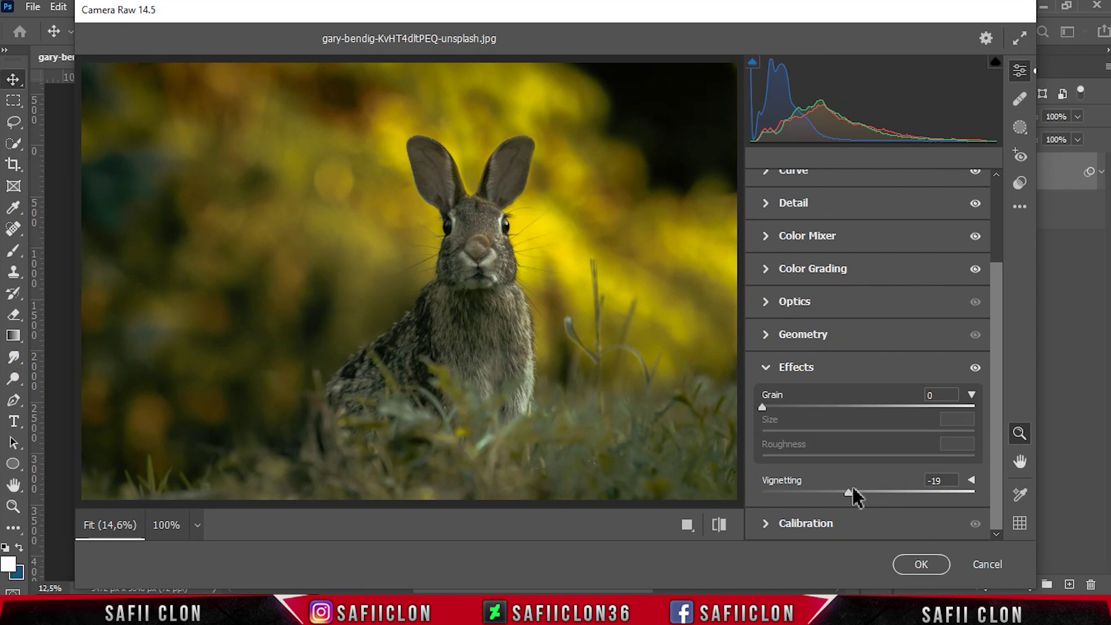
- Calibrate the shadows tint to -7 and the Red Primary to hue +11 and saturation +4
left_click(851, 524)
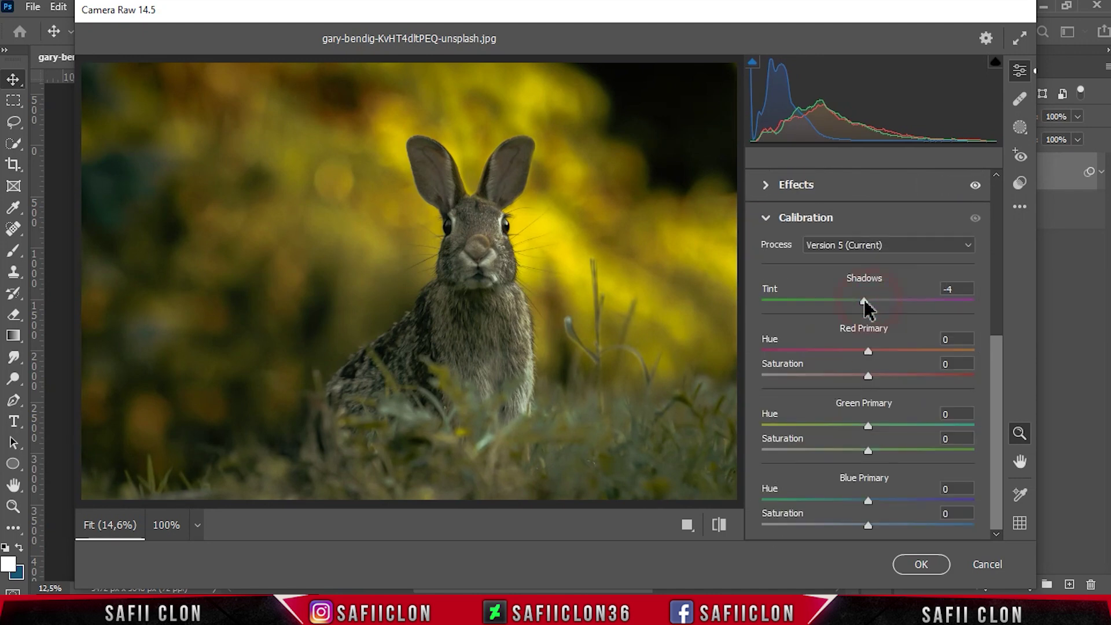
left_click_drag(861, 298, 861, 298)
left_click_drag(870, 350, 886, 350)
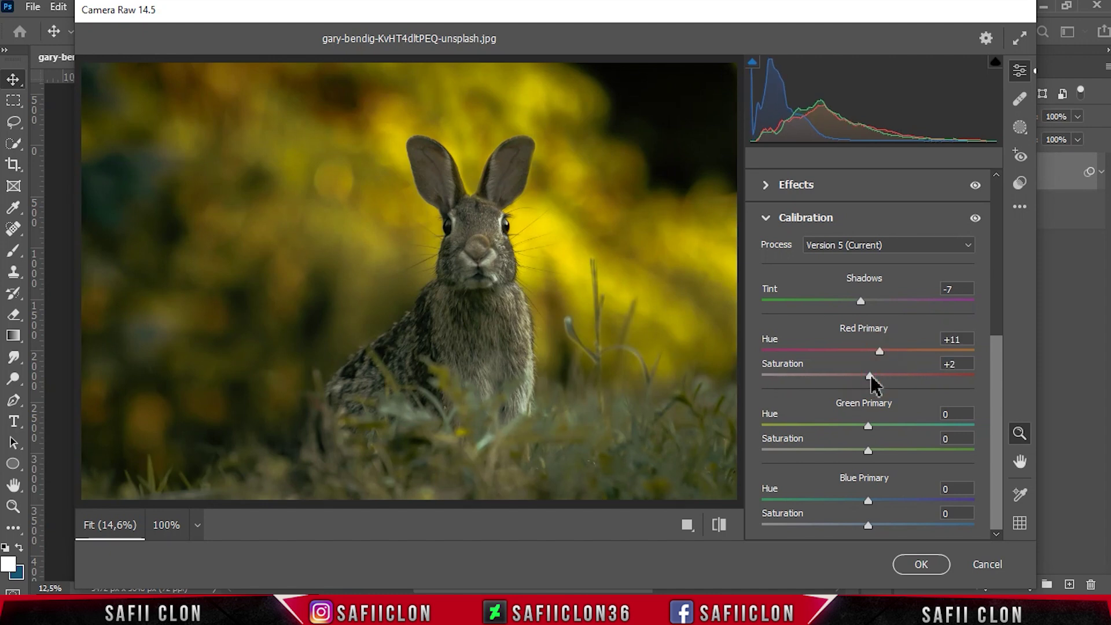
- Calibrate the Green Primary to hue +32 and saturation -32, and the Blue Primary to hue -41 and saturation -31
left_click_drag(876, 429, 834, 454)
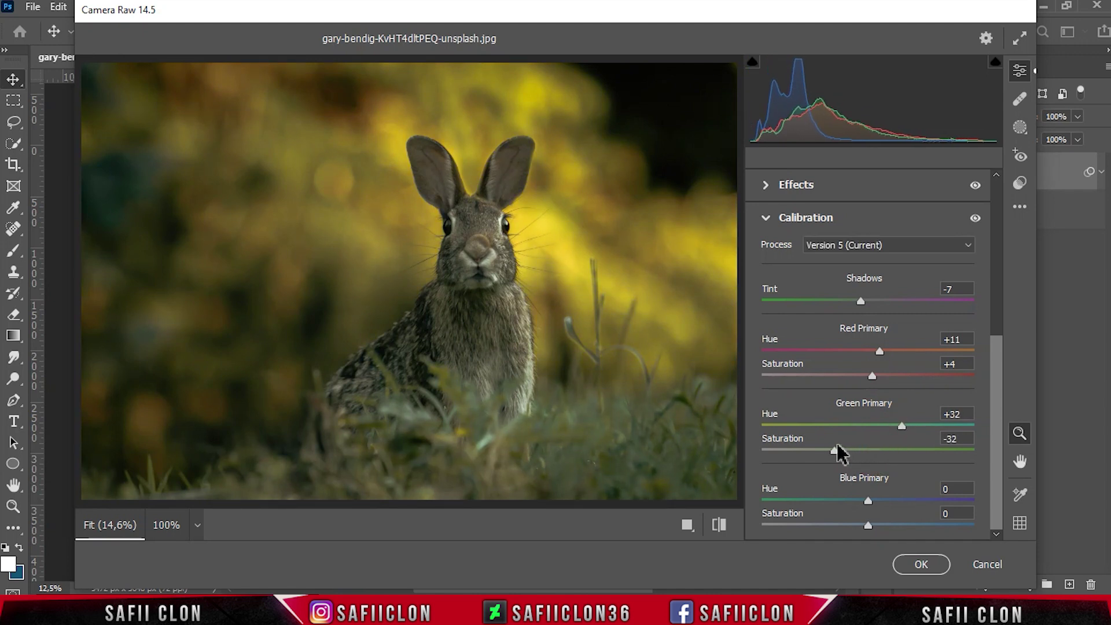
left_click_drag(868, 500, 825, 501)
mouse_move(871, 530)
left_mouse_down()
mouse_move(839, 529)
mouse_move(930, 529)
mouse_move(851, 528)
left_mouse_up()
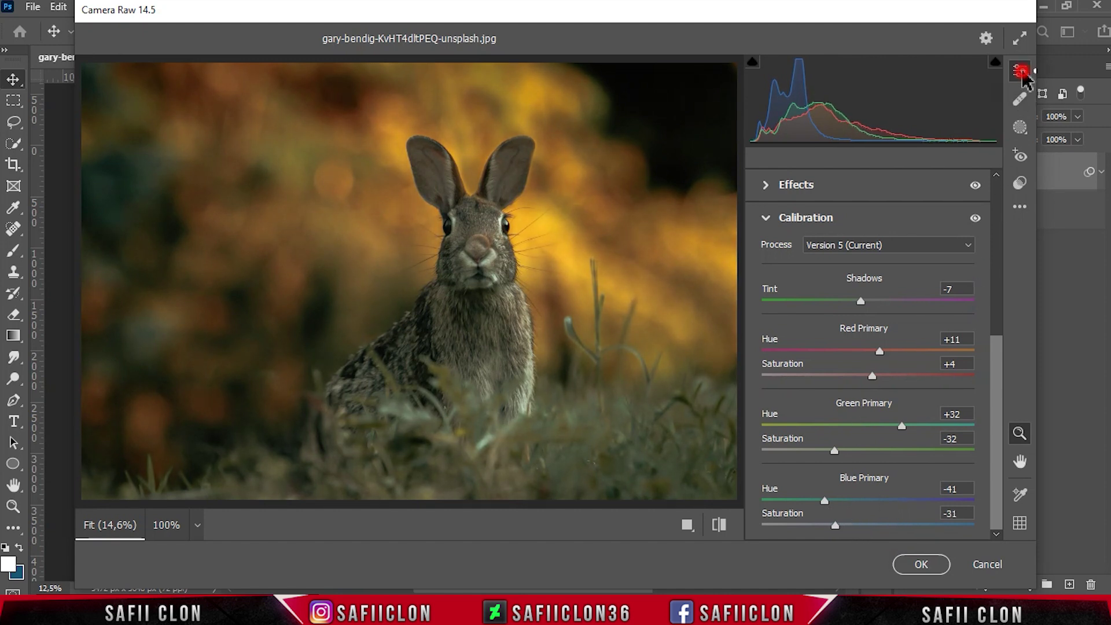
- Cycle through the before/after preview modes to compare the graded photo with the original, ending on the single view
left_click(686, 525)
left_click(641, 525)
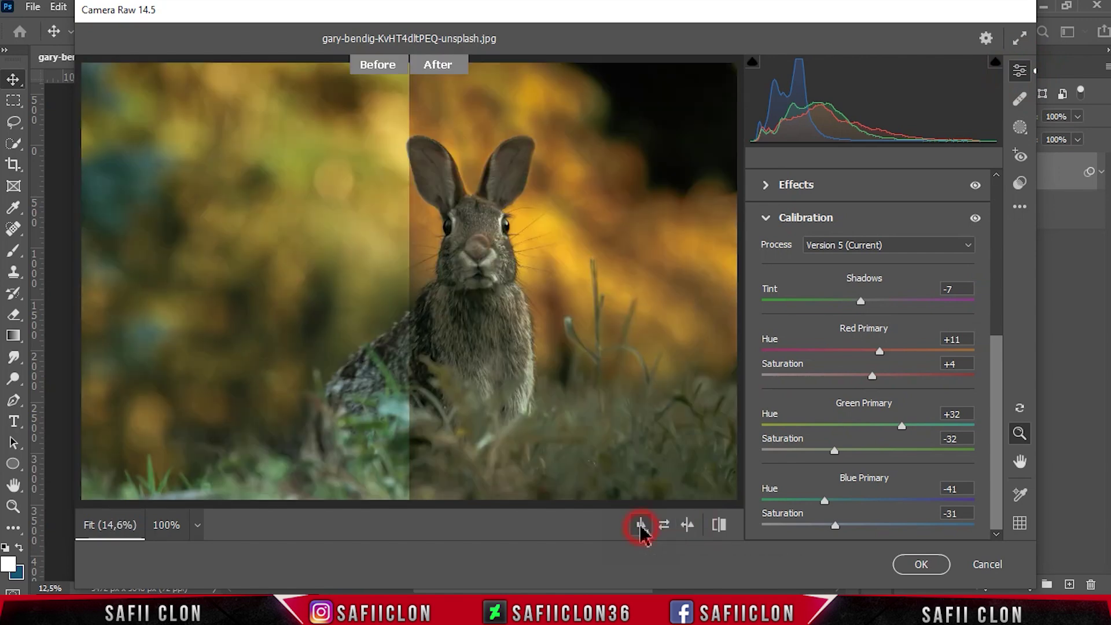
left_click(641, 526)
left_click(641, 526)
left_click(641, 526)
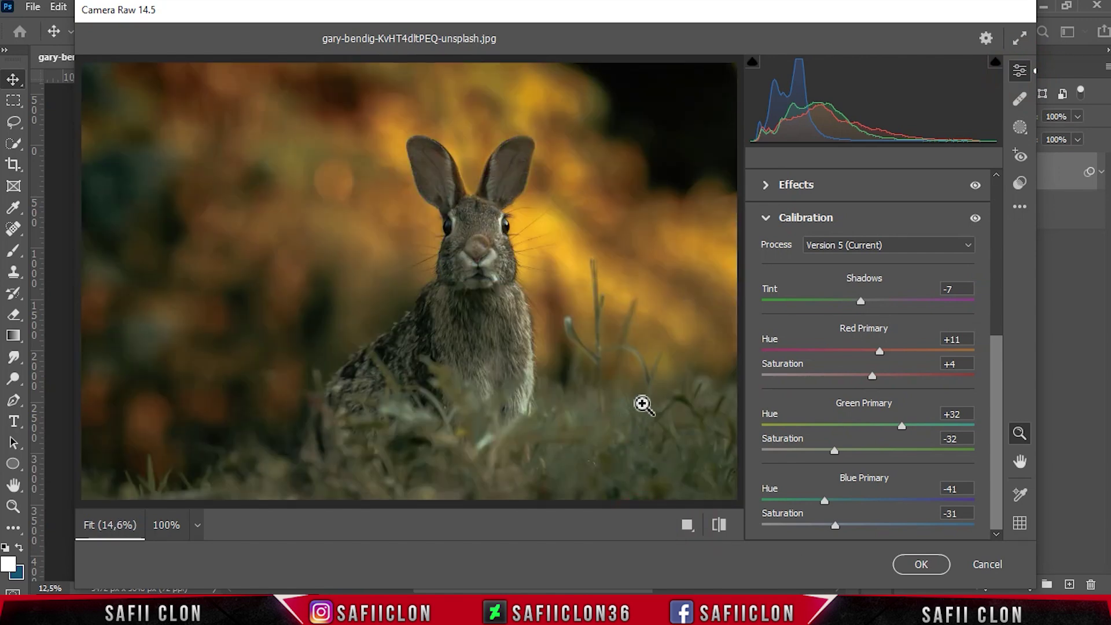
- Apply the Camera Raw adjustments and toggle the EDIT layer's visibility to compare it with the ORIGINAL layer
left_click(915, 566)
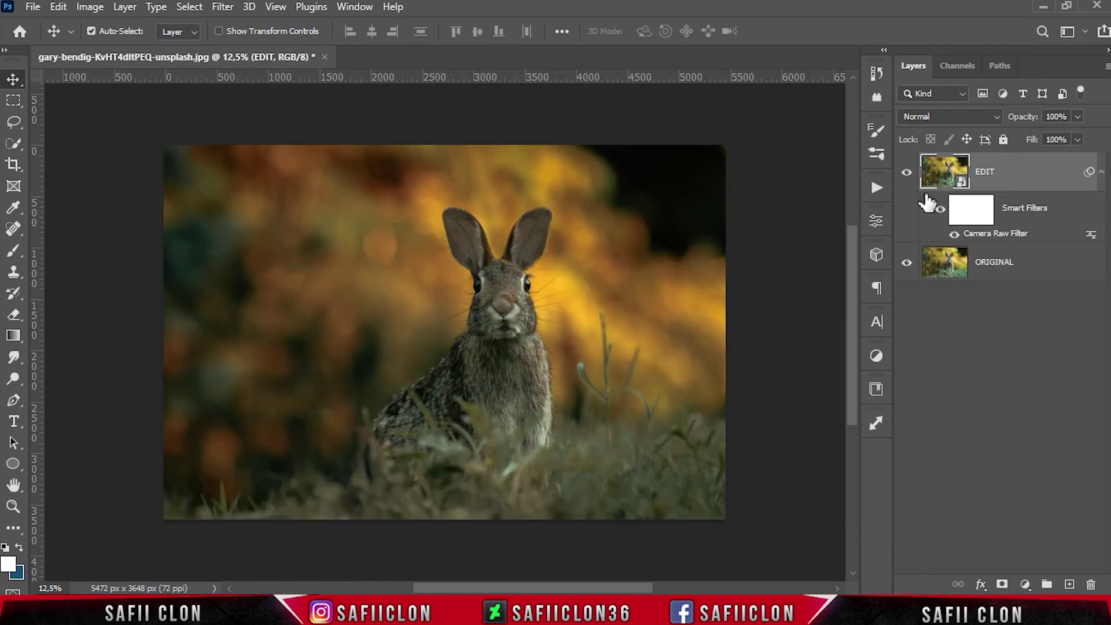
left_click(908, 173)
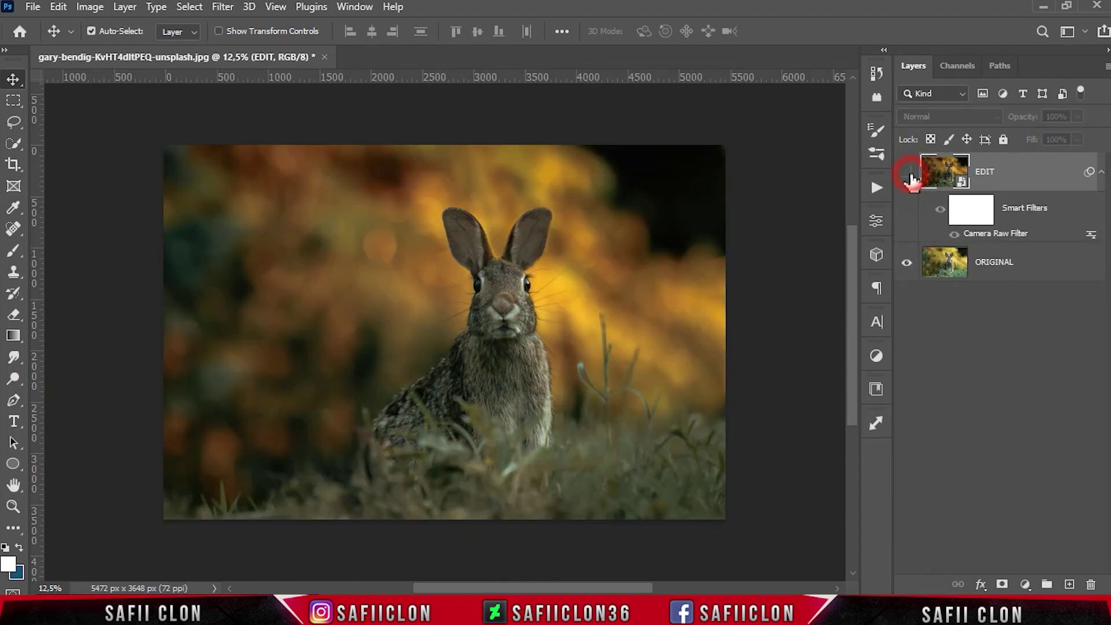
left_click(908, 173)
left_click(908, 173)
left_click(908, 173)
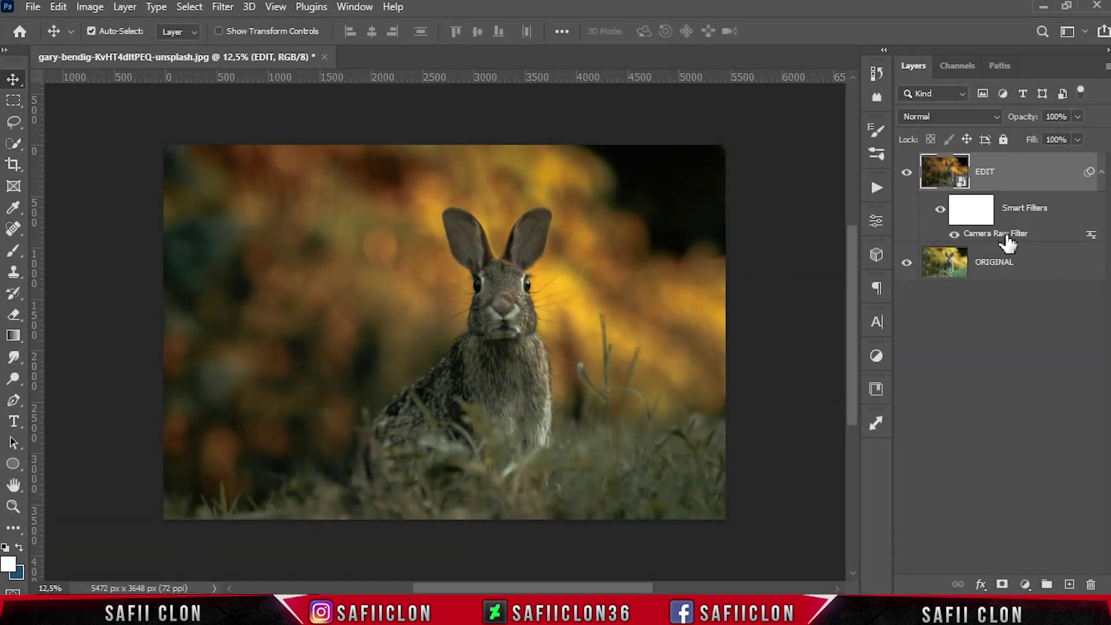
- Reopen the EDIT layer's Camera Raw filter and save its default settings subset as the Camera Raw settings file Anml in the Anml World folder
double_click(1008, 235)
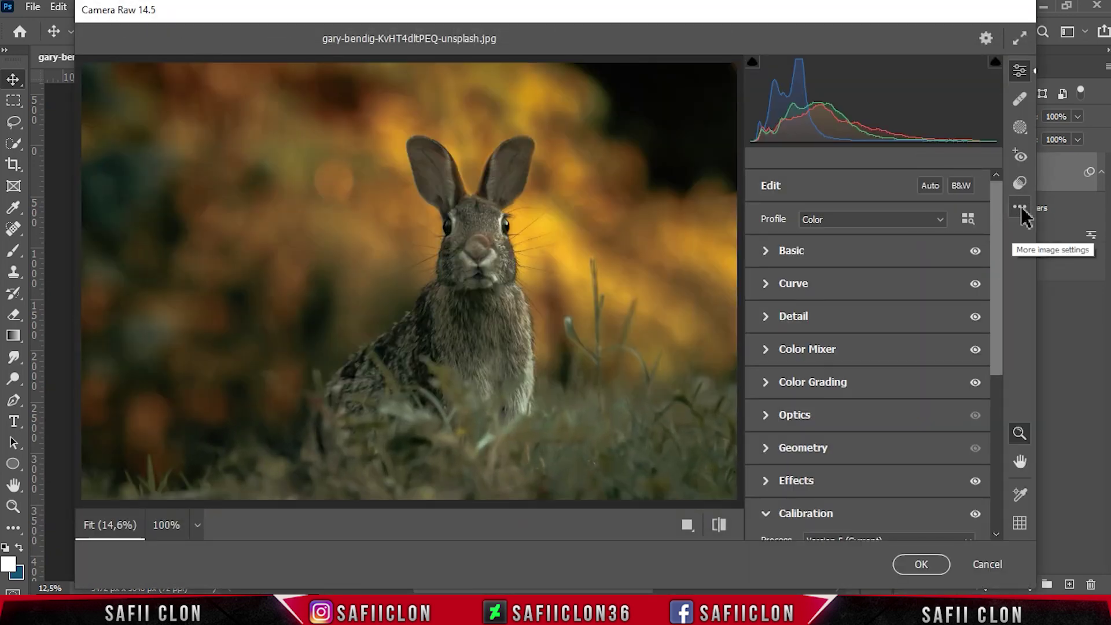
left_click(1020, 207)
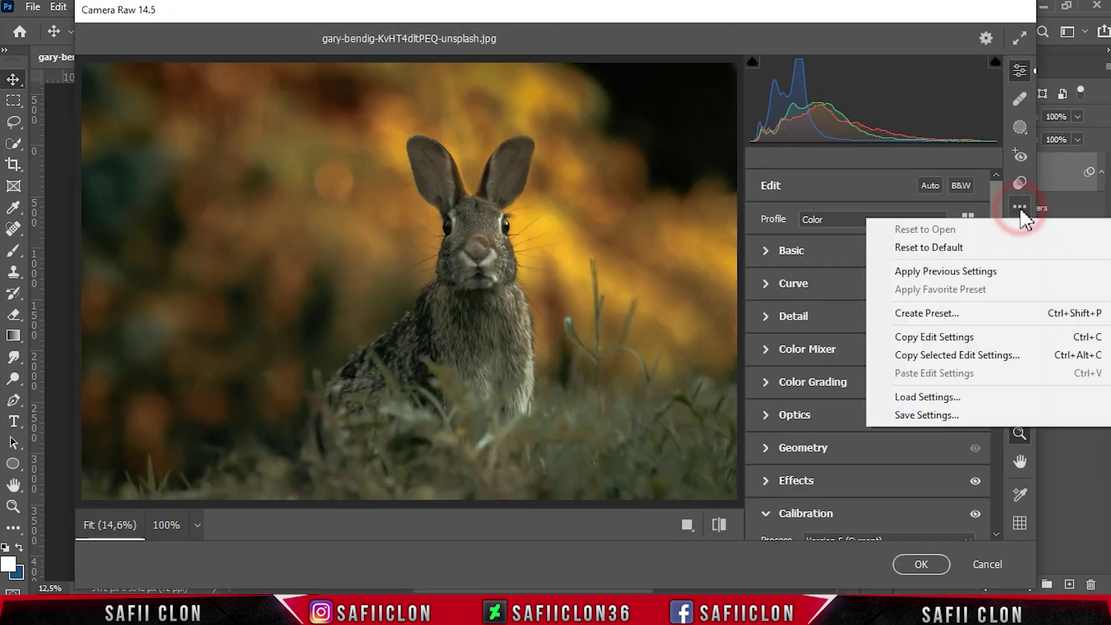
left_click(949, 415)
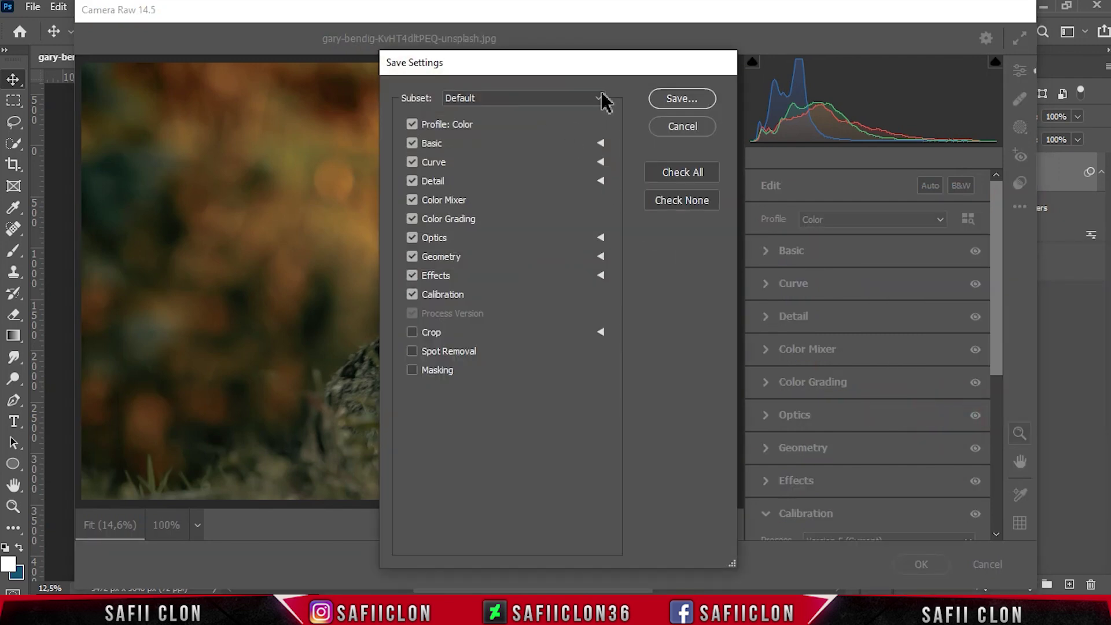
left_click(708, 98)
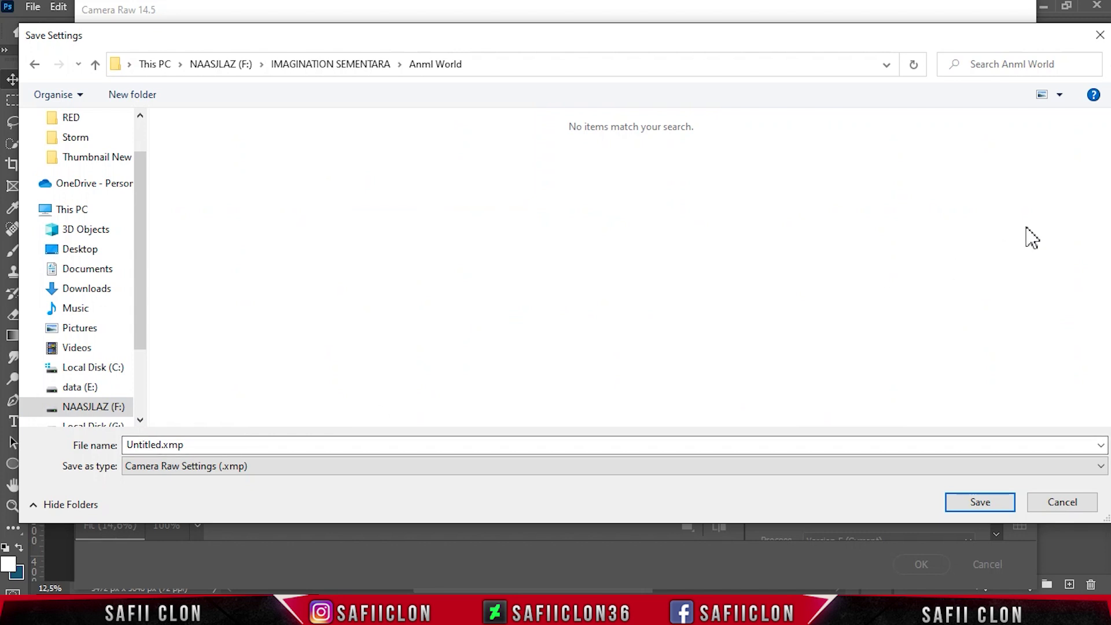
left_click(249, 441)
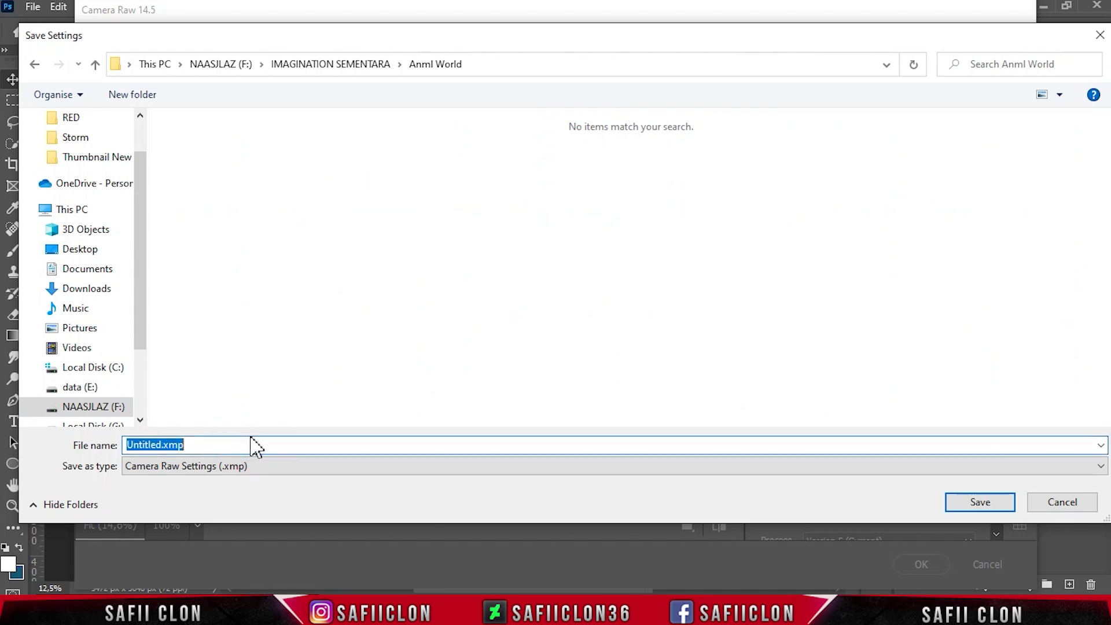
type("Anml")
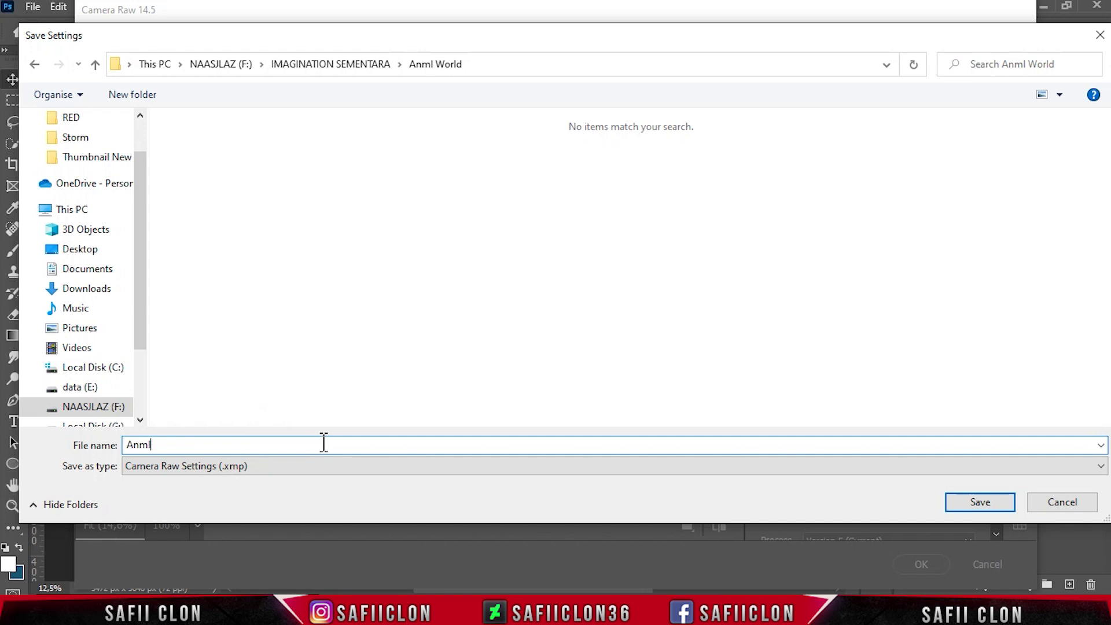
left_click(352, 469)
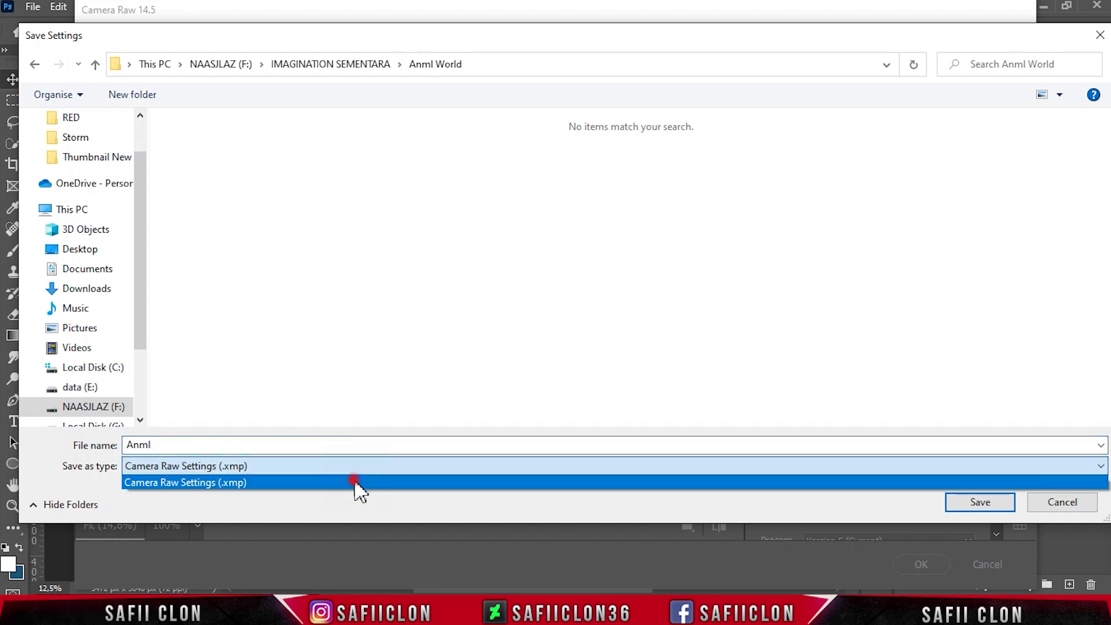
left_click(354, 482)
left_click(967, 502)
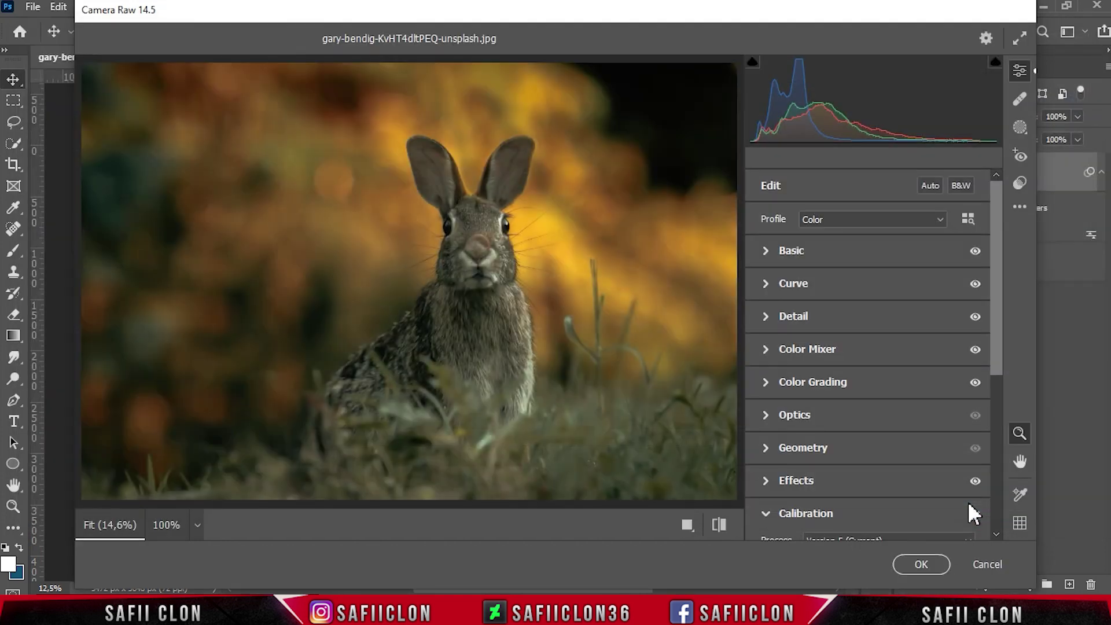
left_click(921, 565)
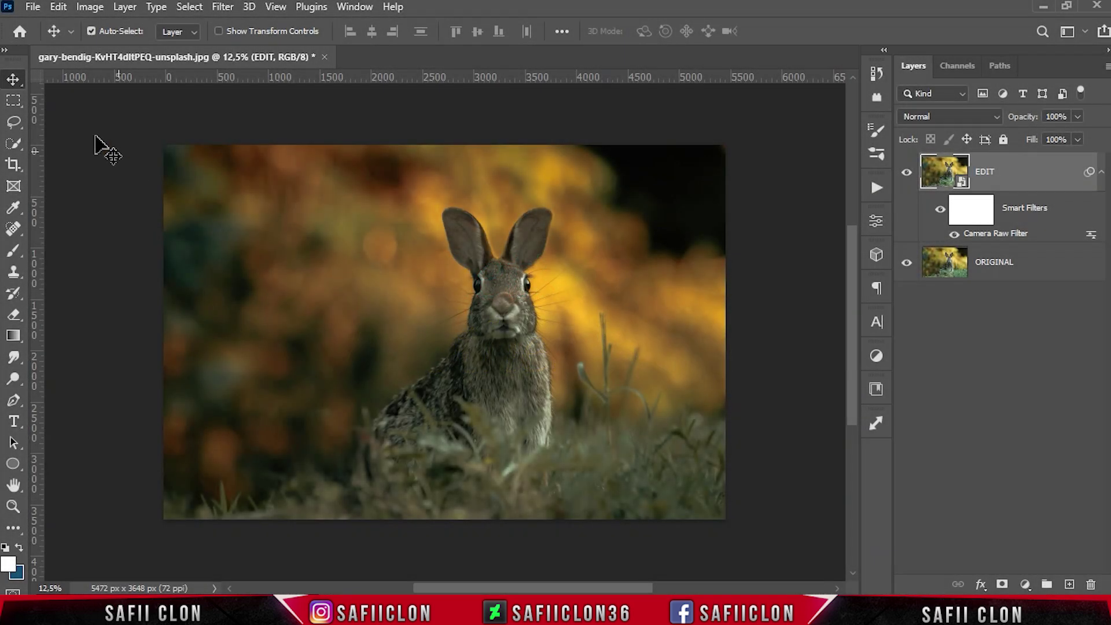
- Open the raccoon photo from the Anml World folder
left_click(41, 8)
left_click(70, 40)
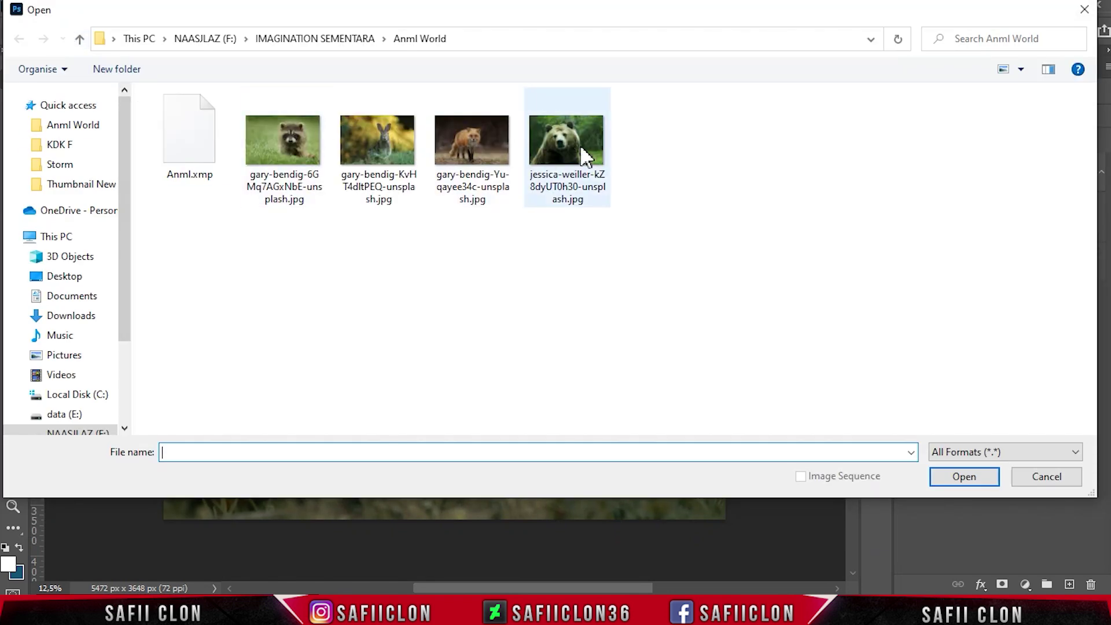
left_click(321, 173)
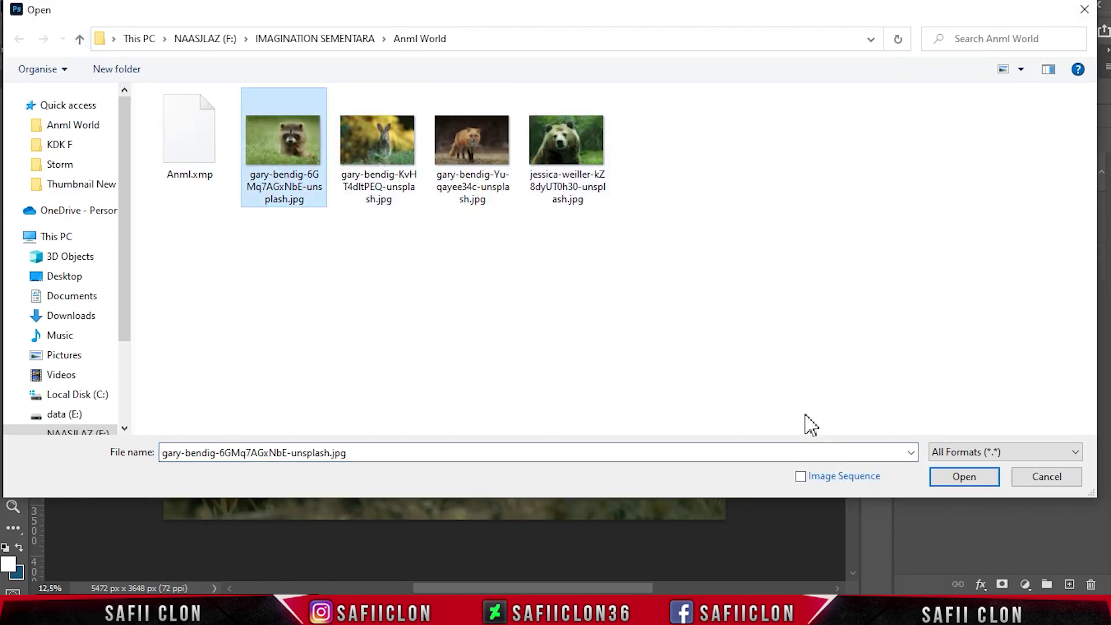
left_click(949, 478)
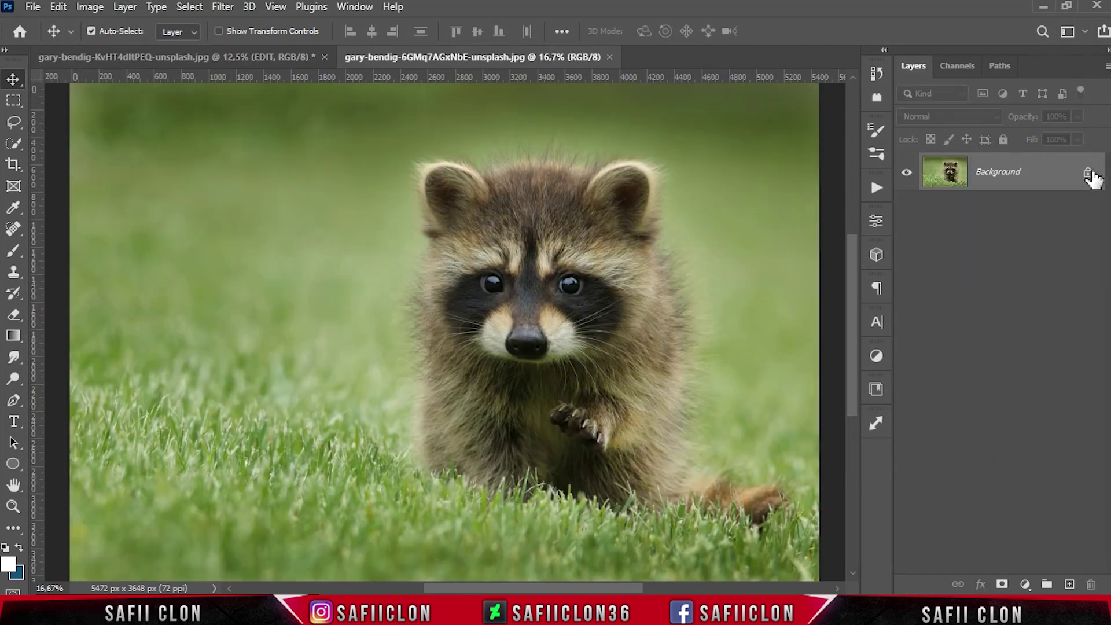
- Unlock the raccoon photo's Background layer and duplicate it
left_click(1088, 172)
right_click(1055, 169)
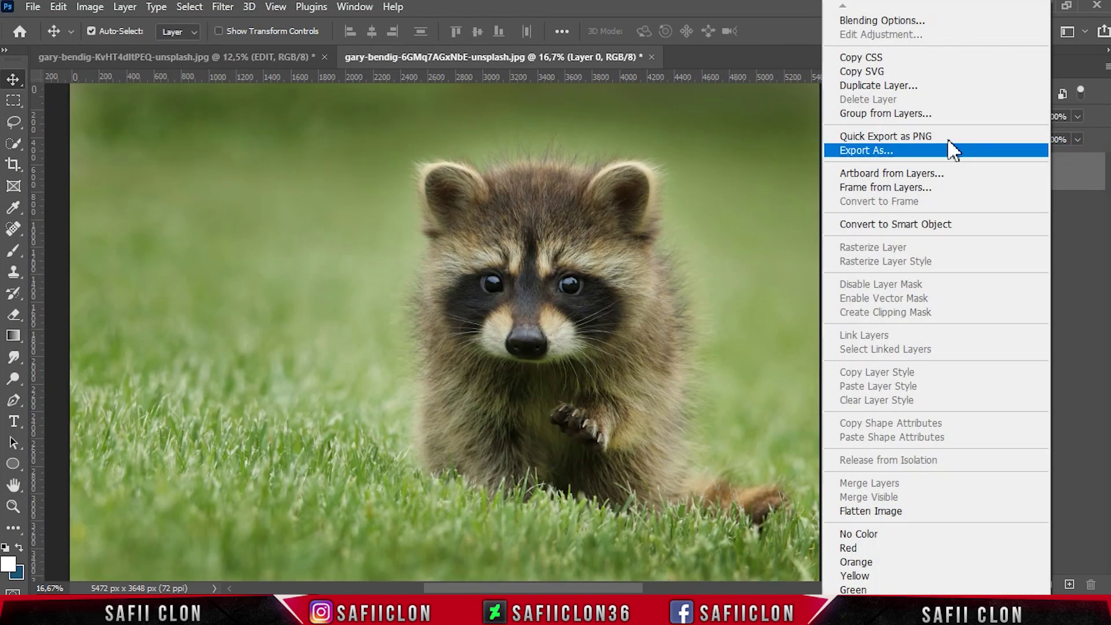
left_click(901, 85)
left_click(695, 153)
- Rename the upper raccoon layer EDIT and the lower one ORIGINAL
double_click(993, 171)
type("EDIT")
key("Return")
double_click(990, 210)
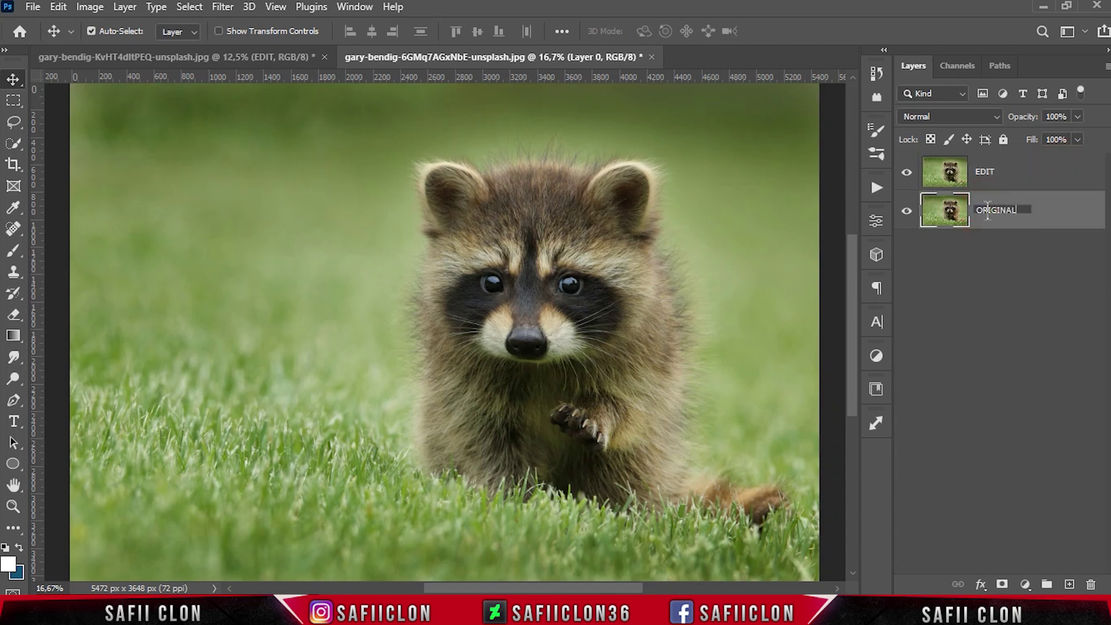
type("ORIGINAL")
key("Return")
- Convert the raccoon's EDIT layer to a smart object
left_click(1031, 175)
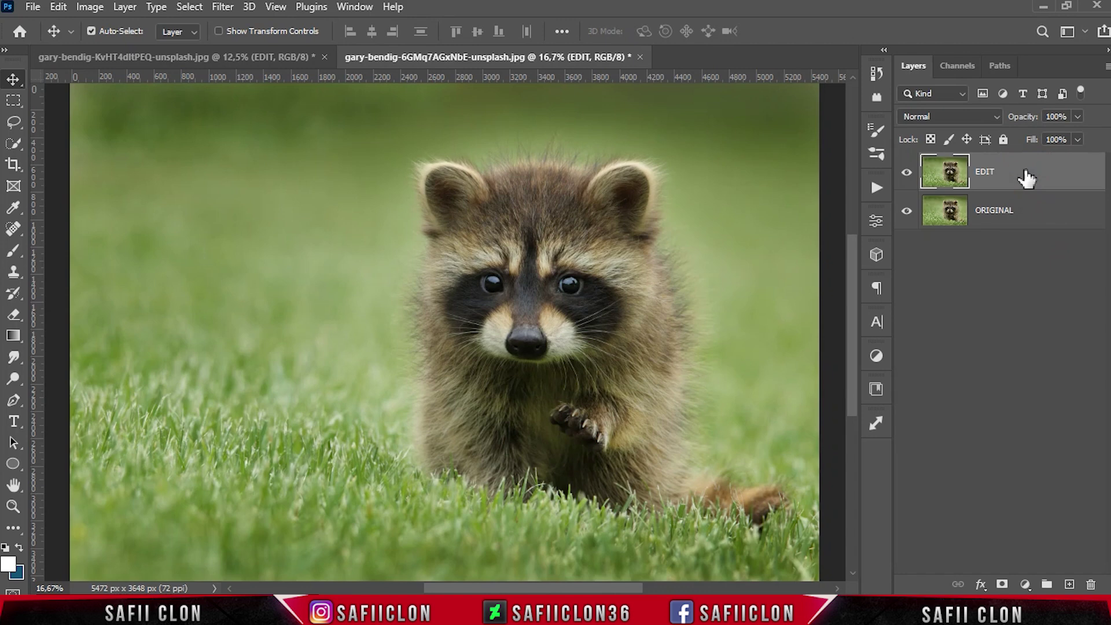
right_click(1024, 174)
left_click(918, 224)
- Start the Camera Raw Filter on the raccoon's EDIT layer and load the saved settings file Anml.xmp
left_click(223, 7)
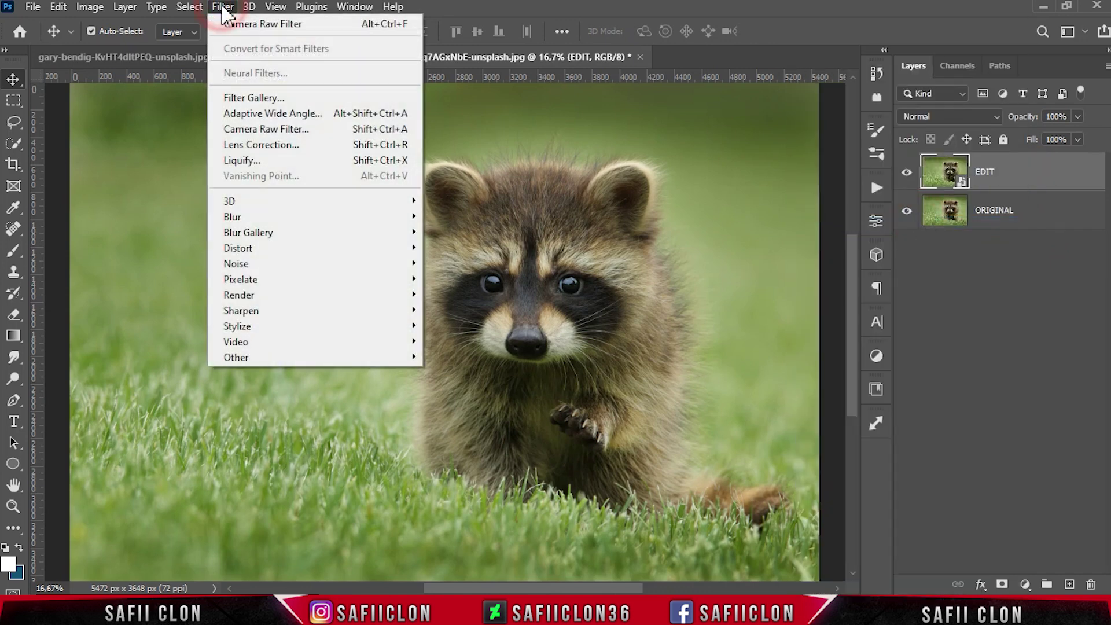
left_click(289, 129)
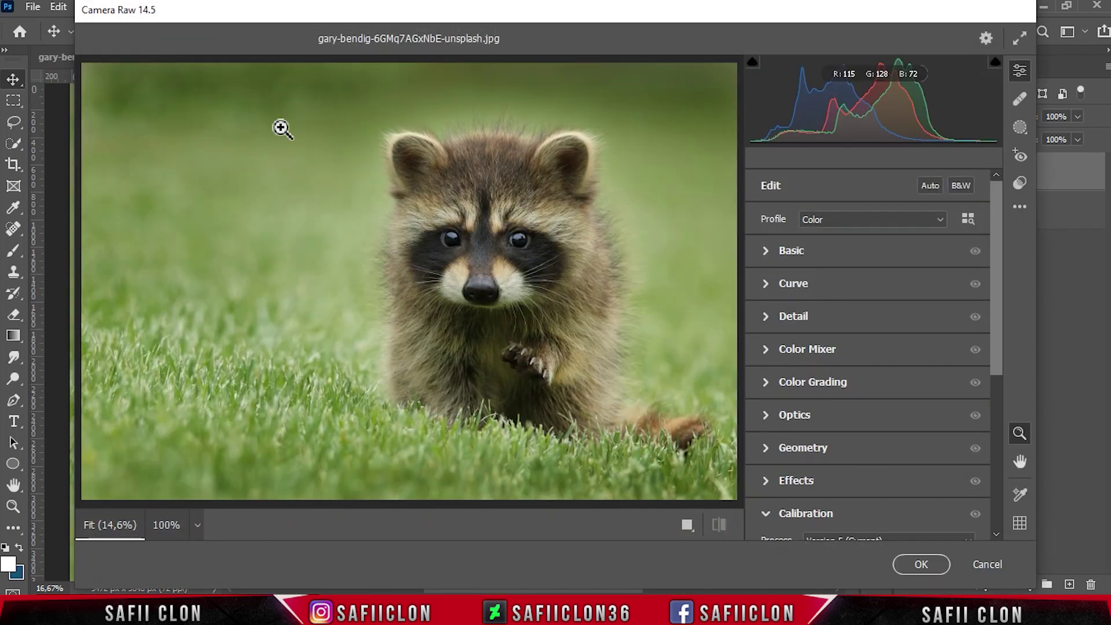
left_click(1020, 206)
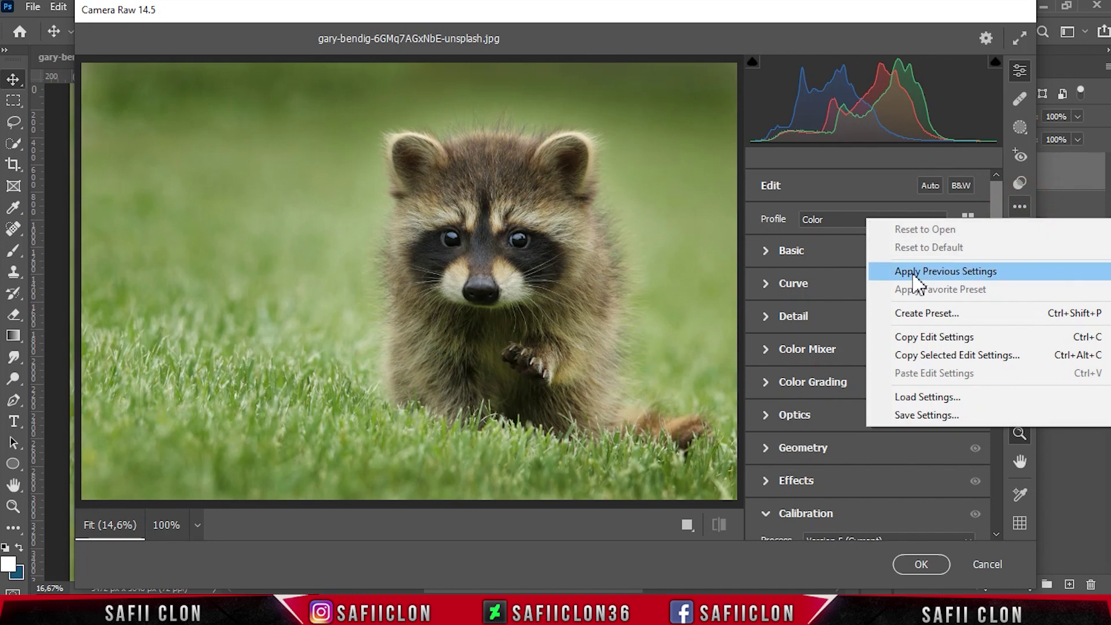
left_click(978, 399)
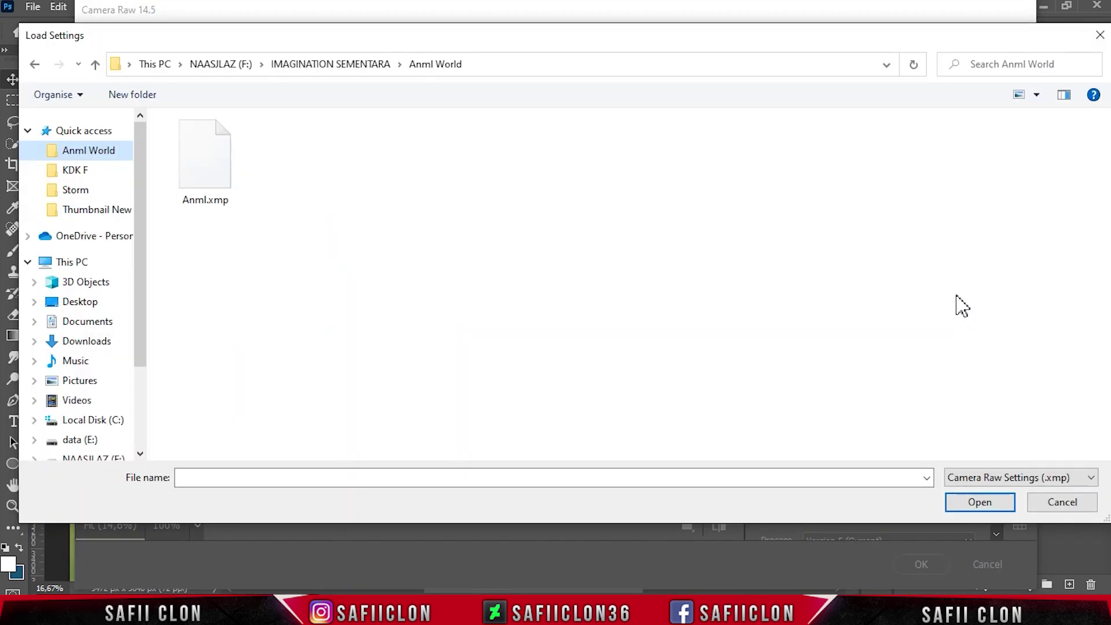
left_click(226, 171)
left_click(961, 499)
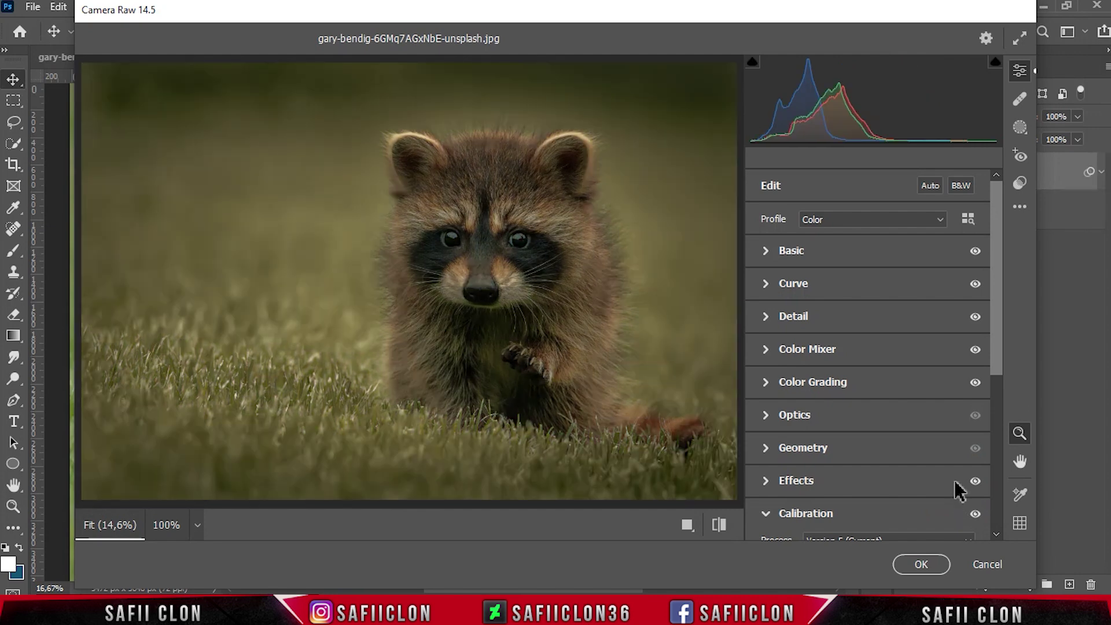
- Cycle through the before/after views of the raccoon back to the single view and apply the Camera Raw adjustments
left_click(689, 525)
left_click(643, 525)
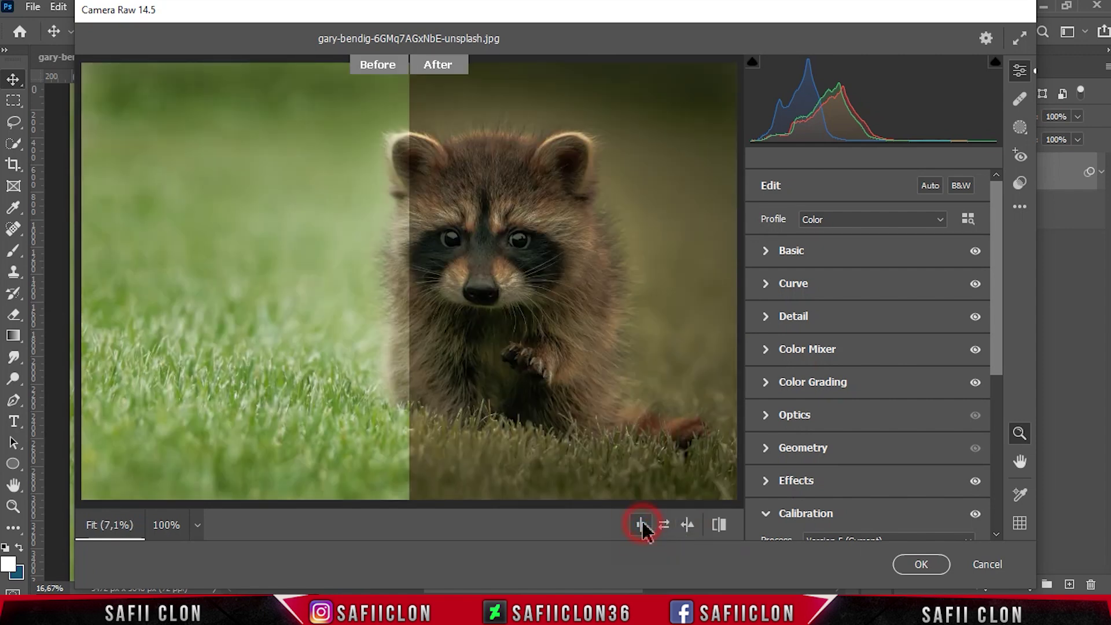
left_click(642, 524)
left_click(642, 525)
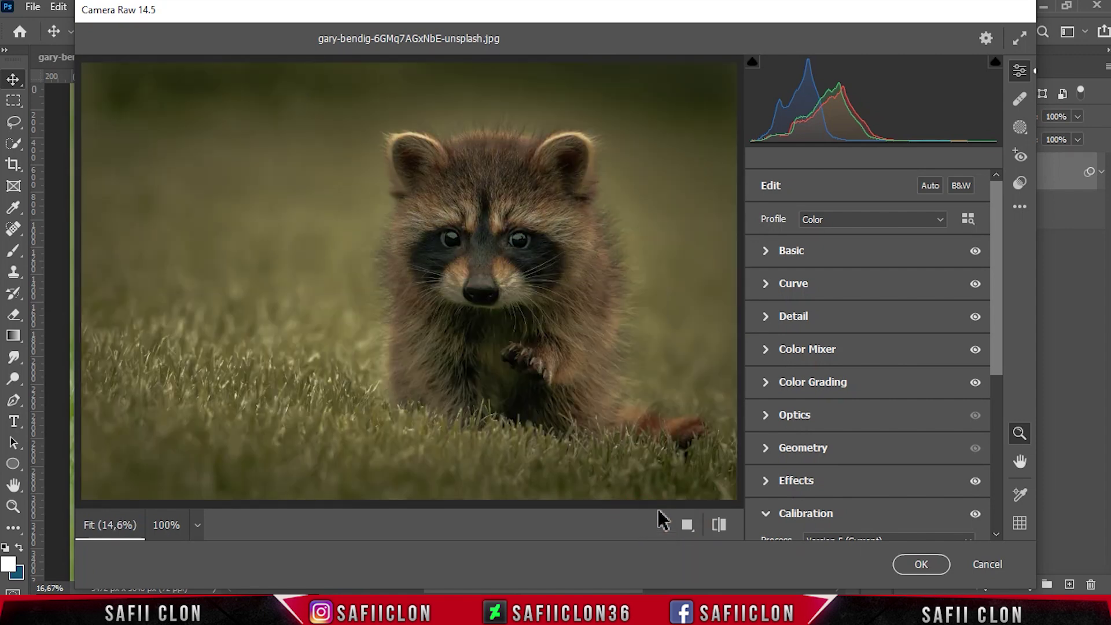
left_click(922, 564)
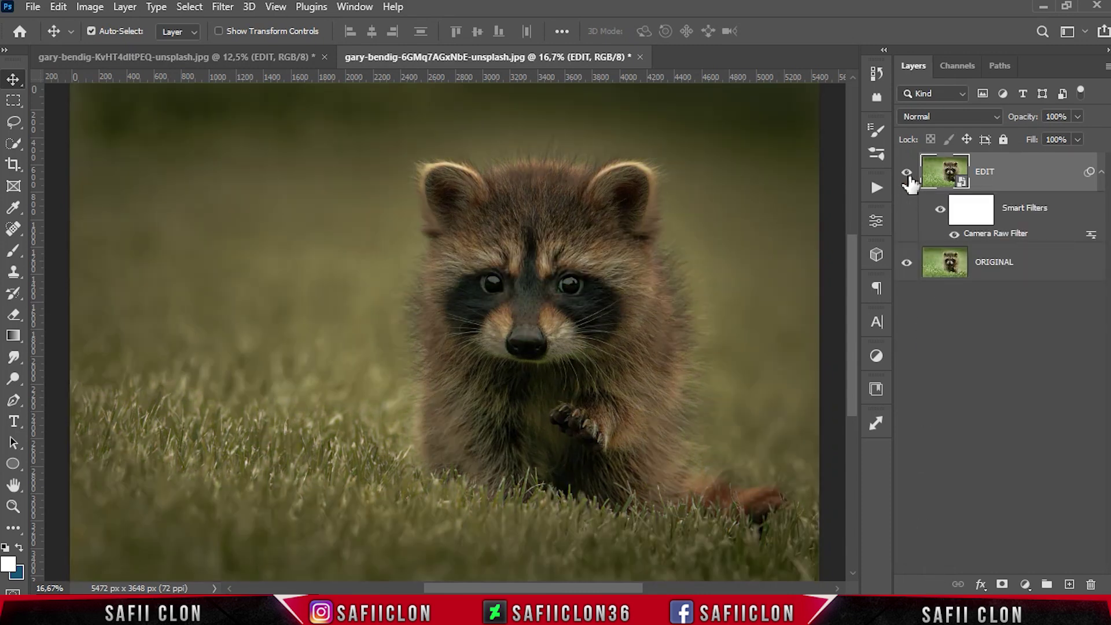
- Toggle the EDIT layer's visibility repeatedly to compare the graded raccoon with the original, leaving the layer shown
left_click(907, 174)
left_click(908, 174)
left_click(907, 174)
left_click(907, 173)
left_click(907, 174)
left_click(907, 173)
key("ctrl+minus")
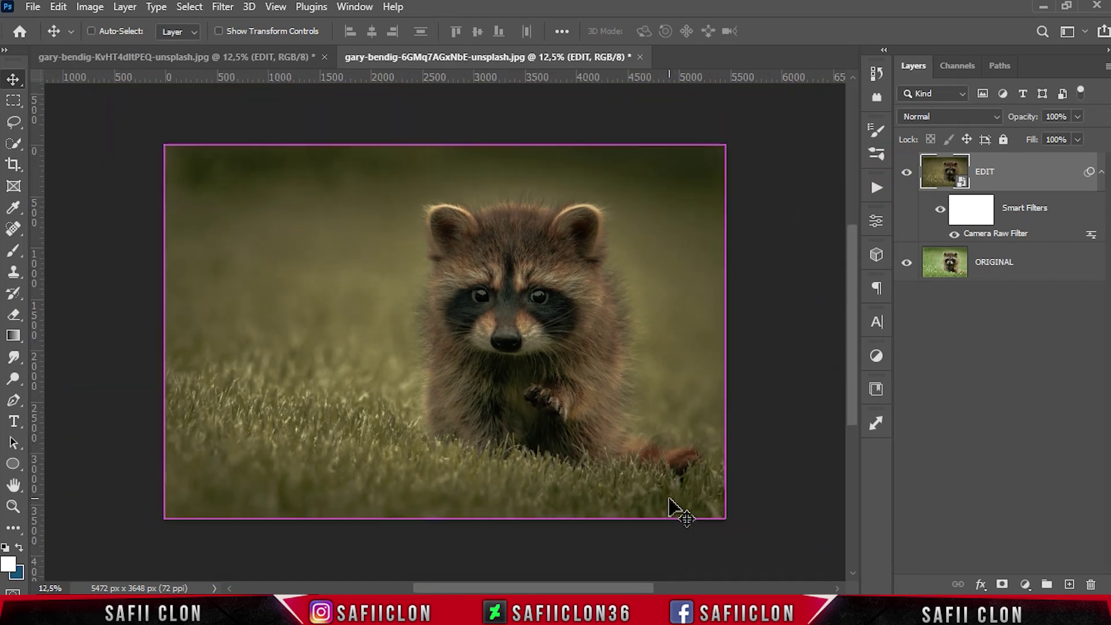
key("ctrl+minus")
key("ctrl+plus")
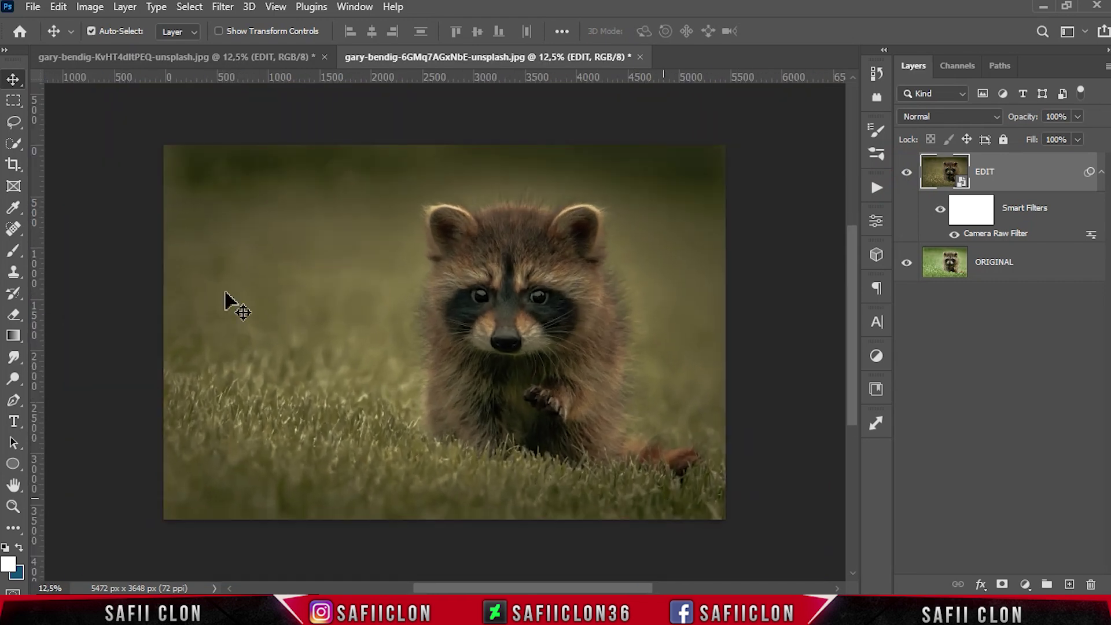
- Open the bear photo from the Anml World folder
left_click(33, 7)
left_click(52, 39)
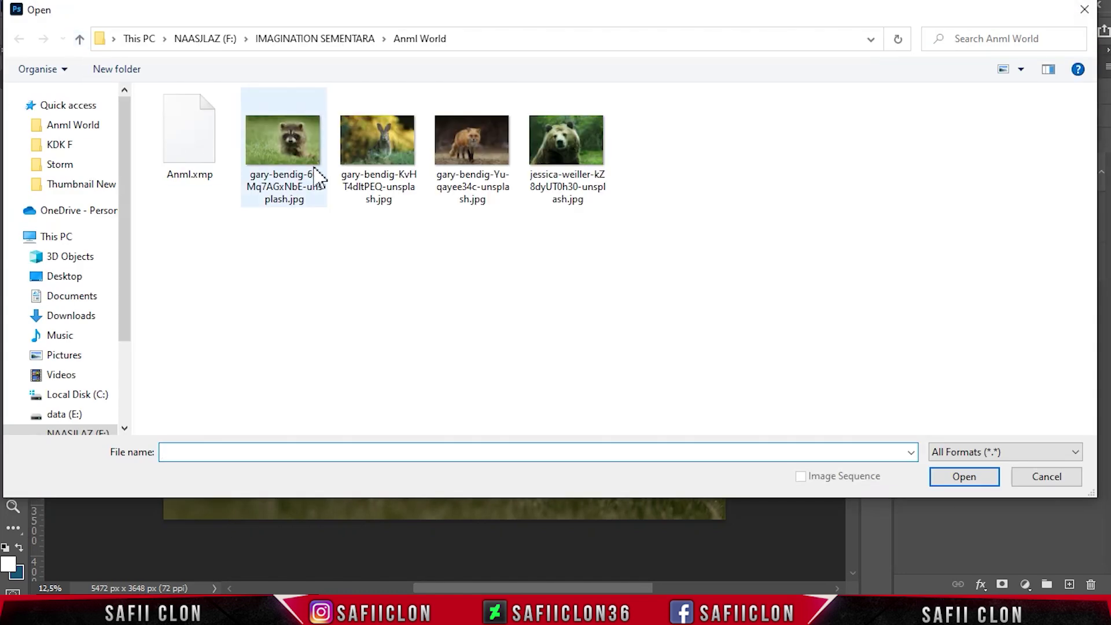
left_click(596, 171)
left_click(962, 478)
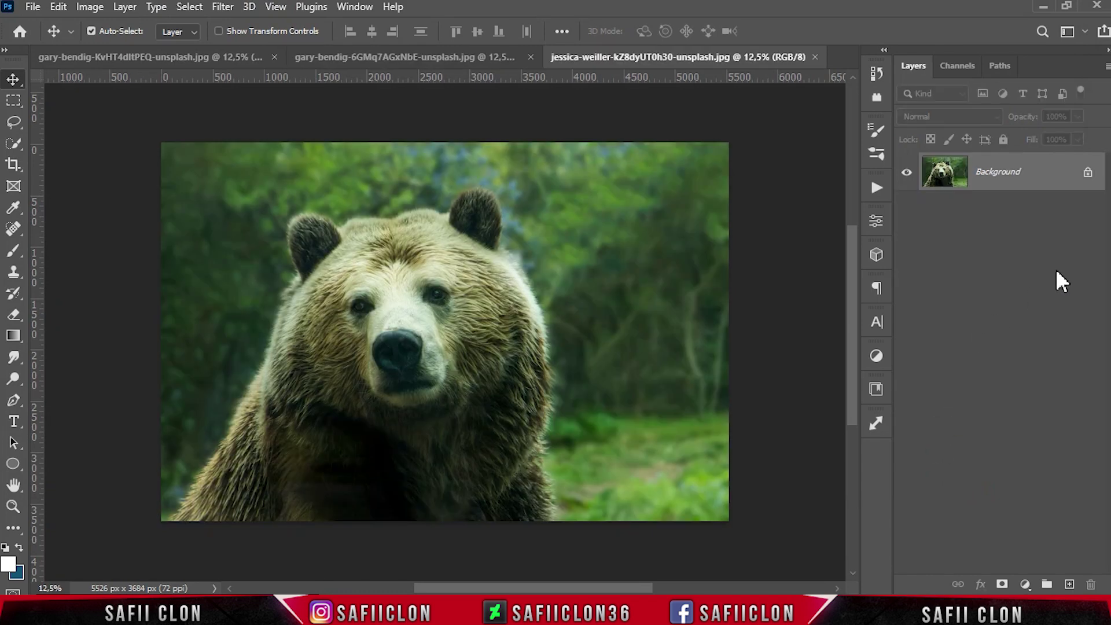
- Unlock the bear photo's Background layer and duplicate it as Layer 0 copy
left_click(1087, 174)
right_click(1024, 172)
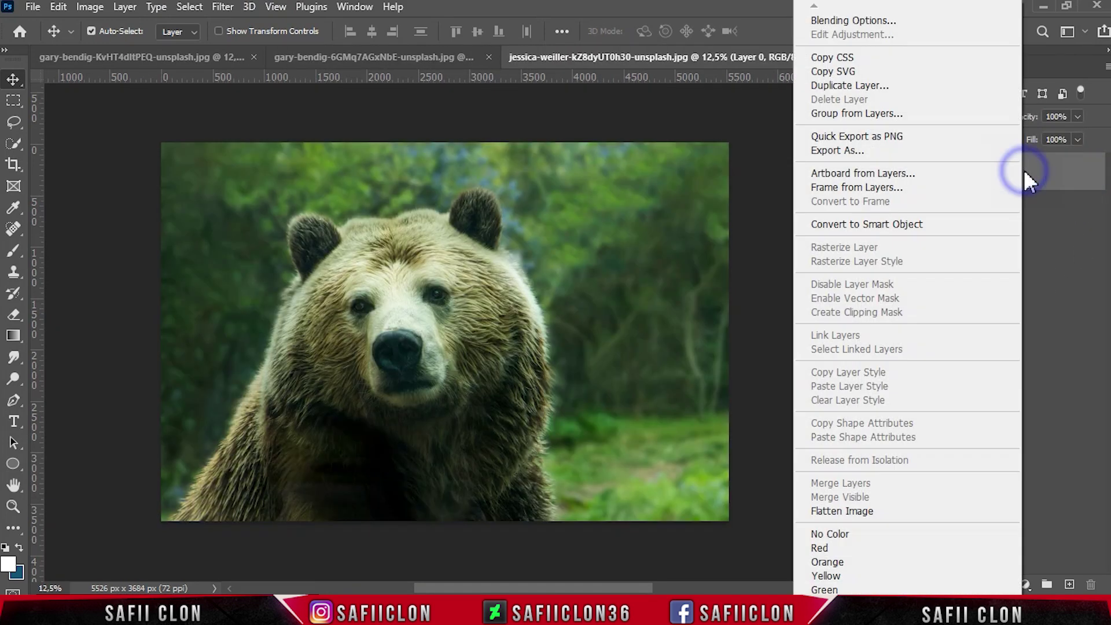
left_click(842, 85)
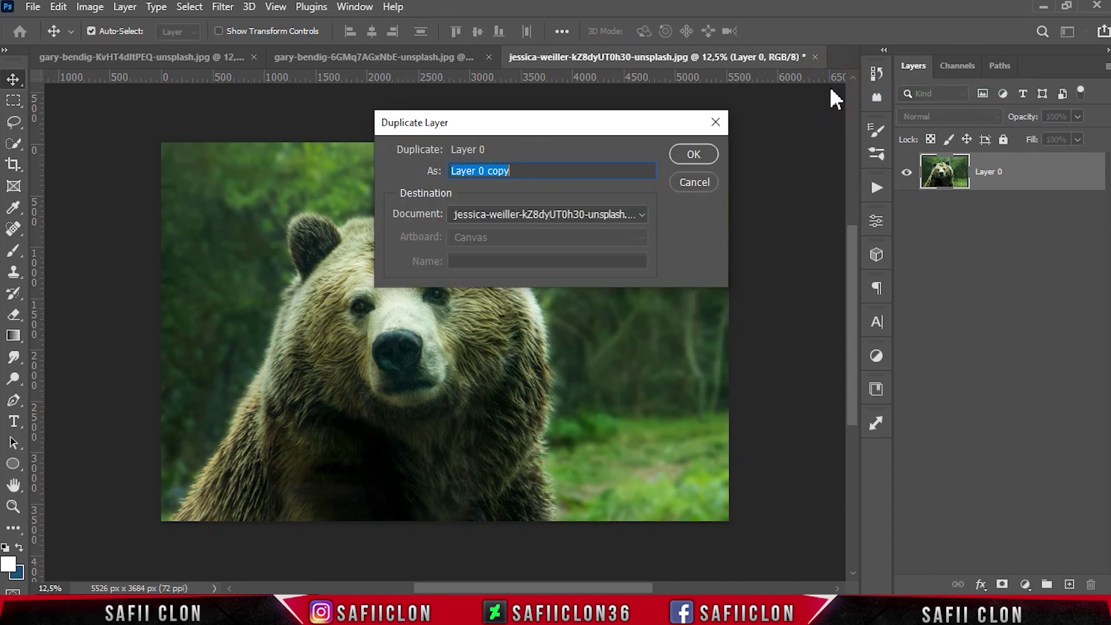
left_click(694, 156)
- Start the Camera Raw Filter on the bear's Layer 0 copy and apply the previous settings to it
left_click(1041, 178)
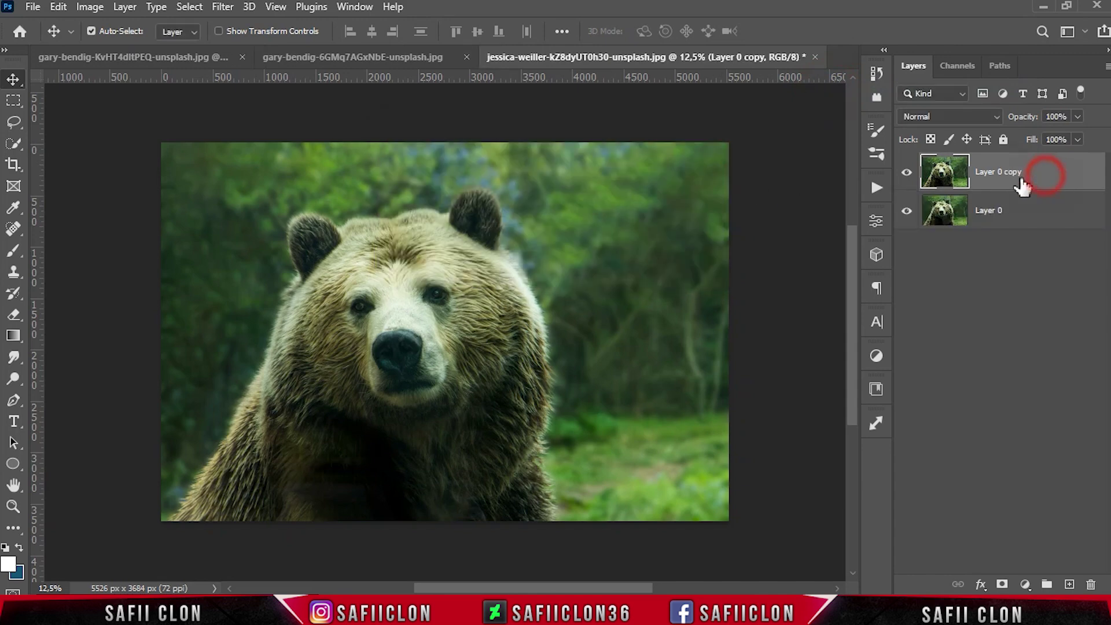
left_click(223, 6)
left_click(268, 133)
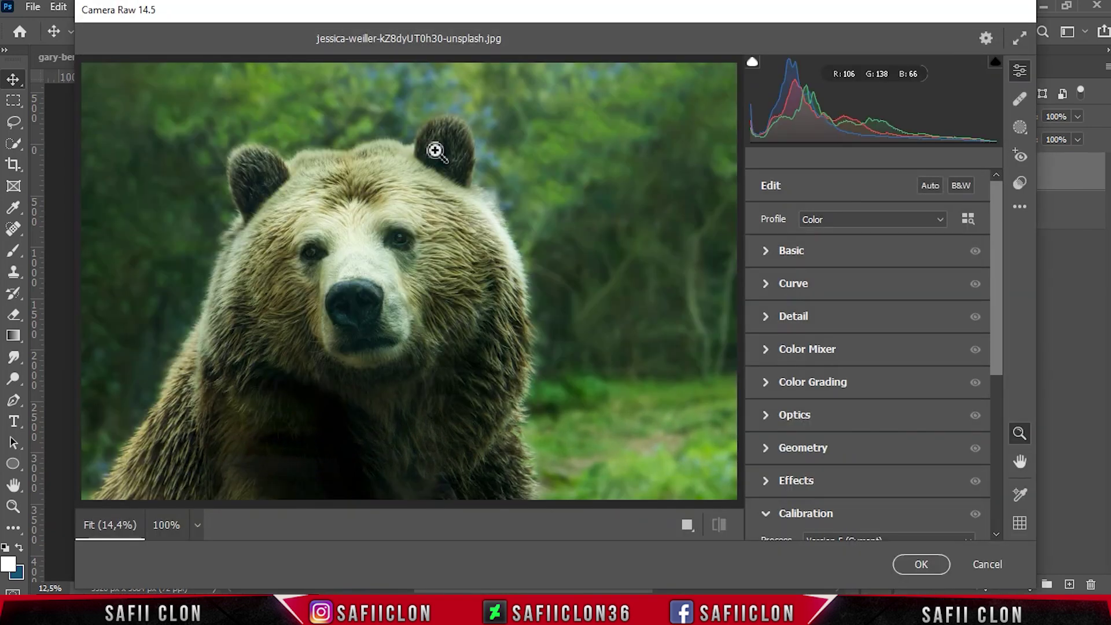
left_click(1020, 207)
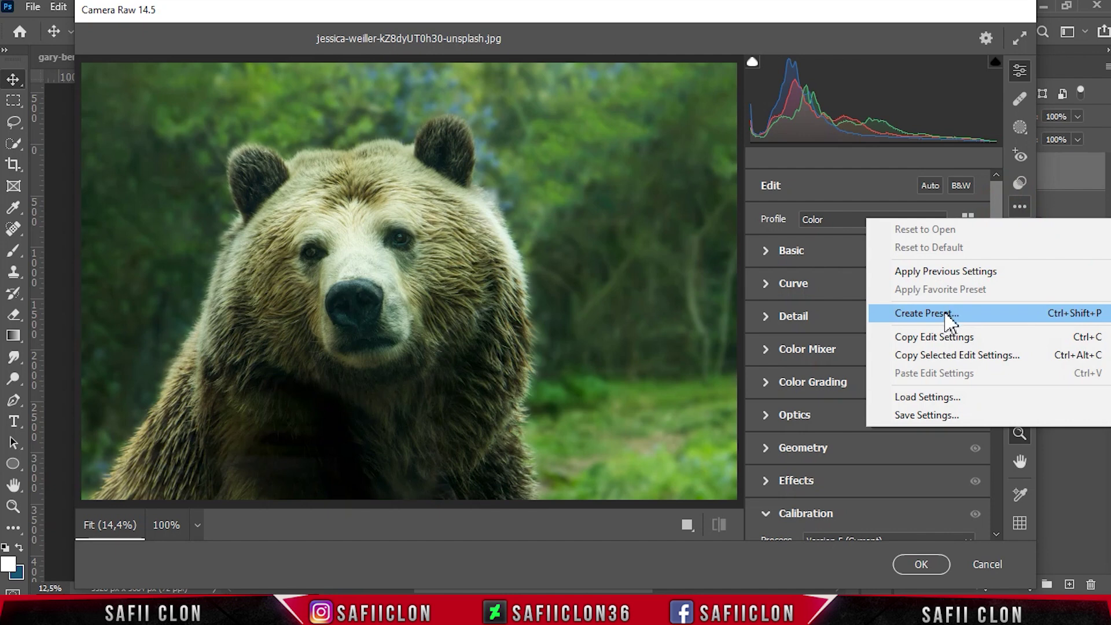
left_click(965, 272)
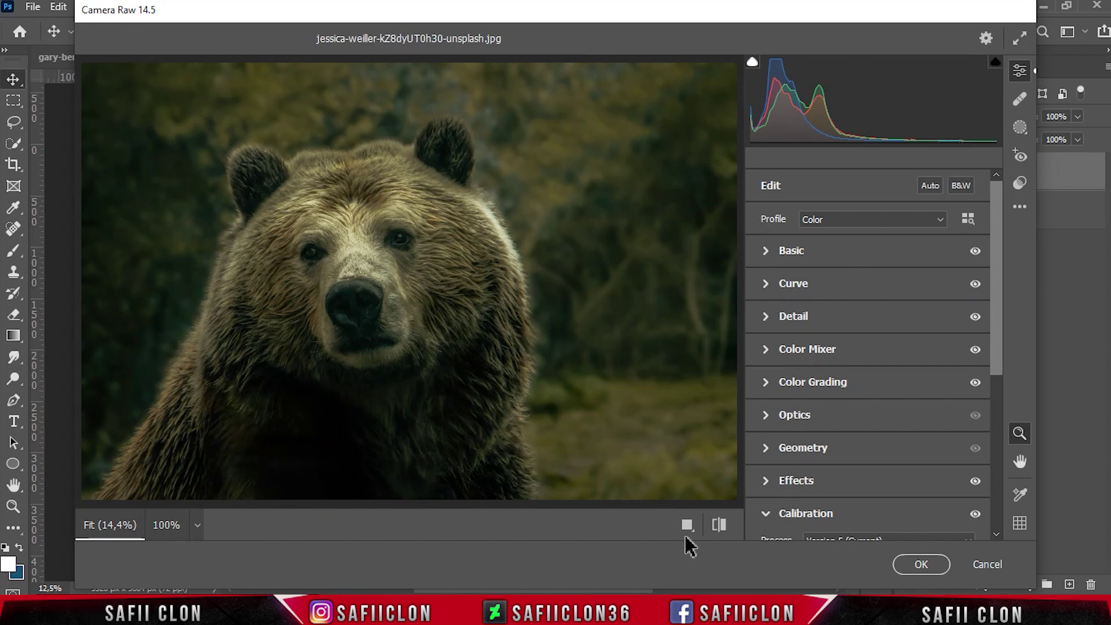
- Cycle through the before/after views of the bear back to the single view and apply the Camera Raw adjustments
left_click(688, 527)
left_click(643, 526)
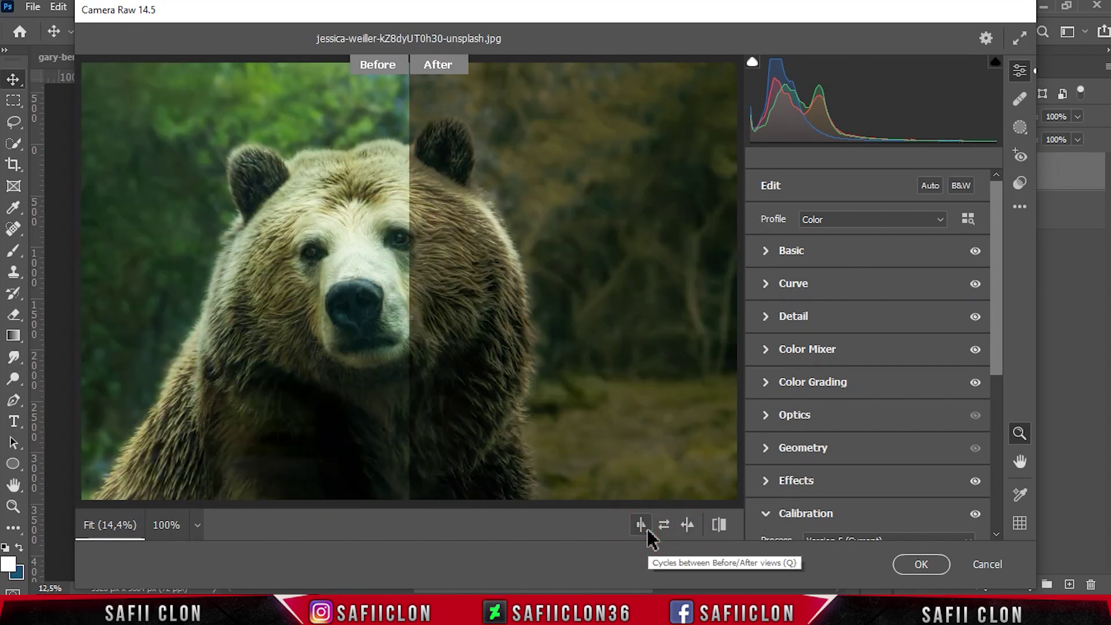
left_click(643, 525)
left_click(644, 527)
left_click(921, 563)
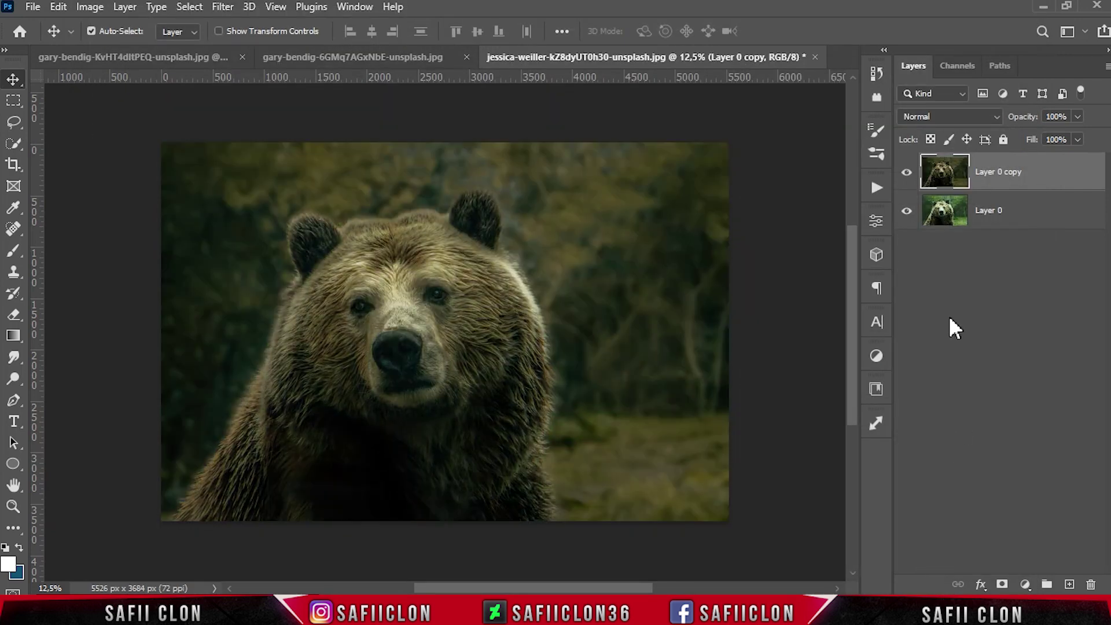
- Compare the graded bear layer with the original by toggling Layer 0 copy's visibility, and inspect the fur up close
left_click(906, 173)
left_click(906, 173)
left_click(906, 174)
left_click(907, 174)
key("ctrl+plus")
key("ctrl+plus")
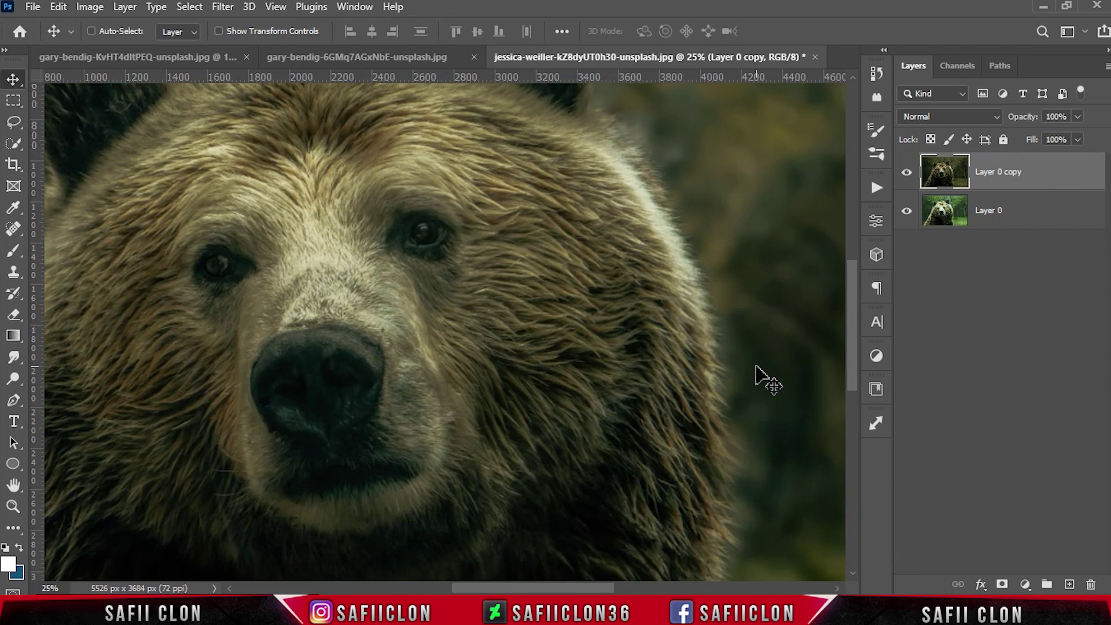
key("ctrl+minus")
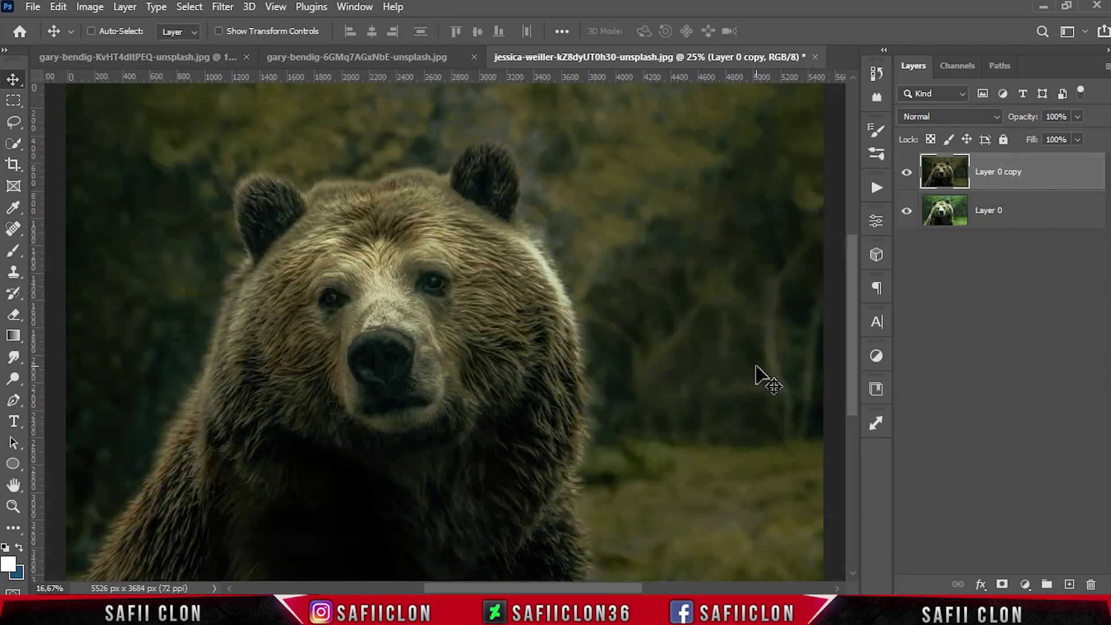
key("ctrl+minus")
key("ctrl+plus")
key("ctrl+minus")
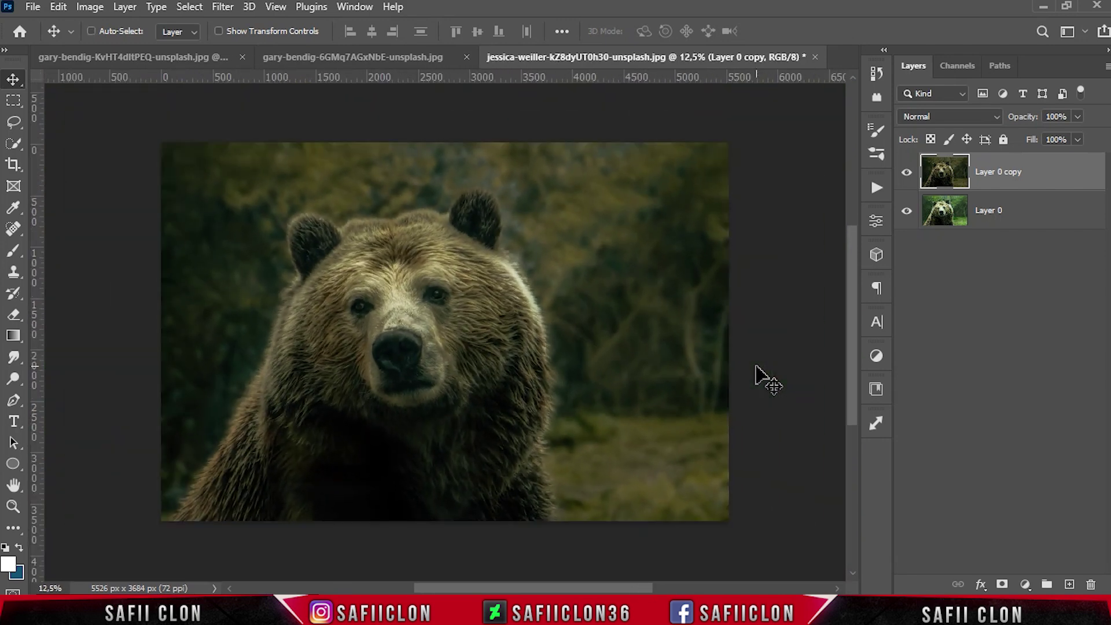
- Open the fox photo from the Anml World folder
left_click(33, 8)
left_click(62, 35)
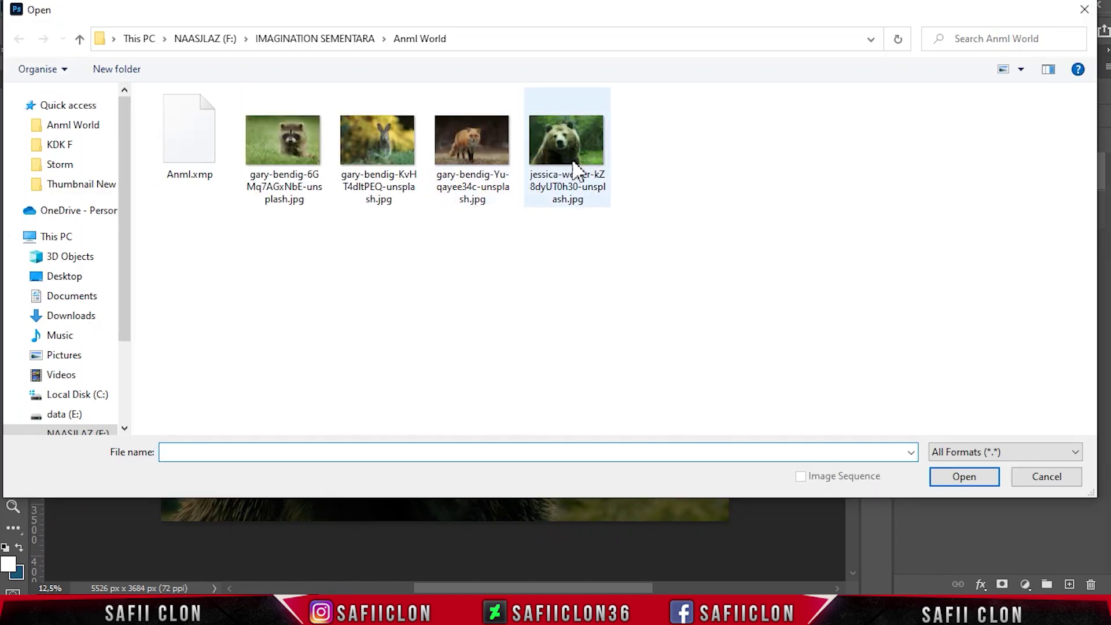
left_click(988, 476)
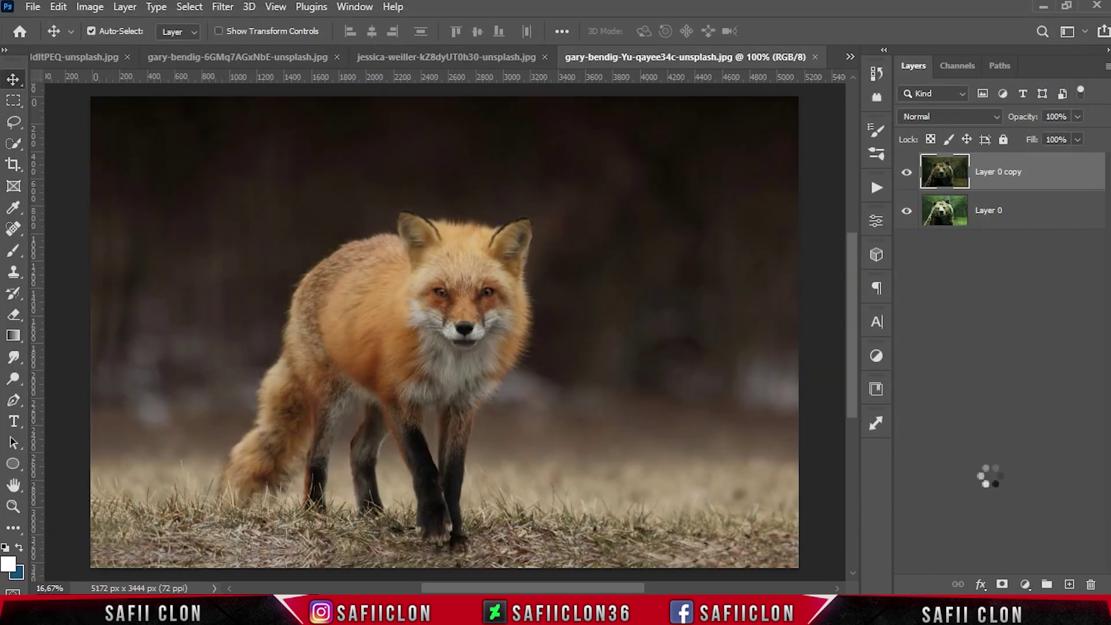
- Unlock the fox photo's Background layer and duplicate it as Layer 0 copy
left_click(1089, 173)
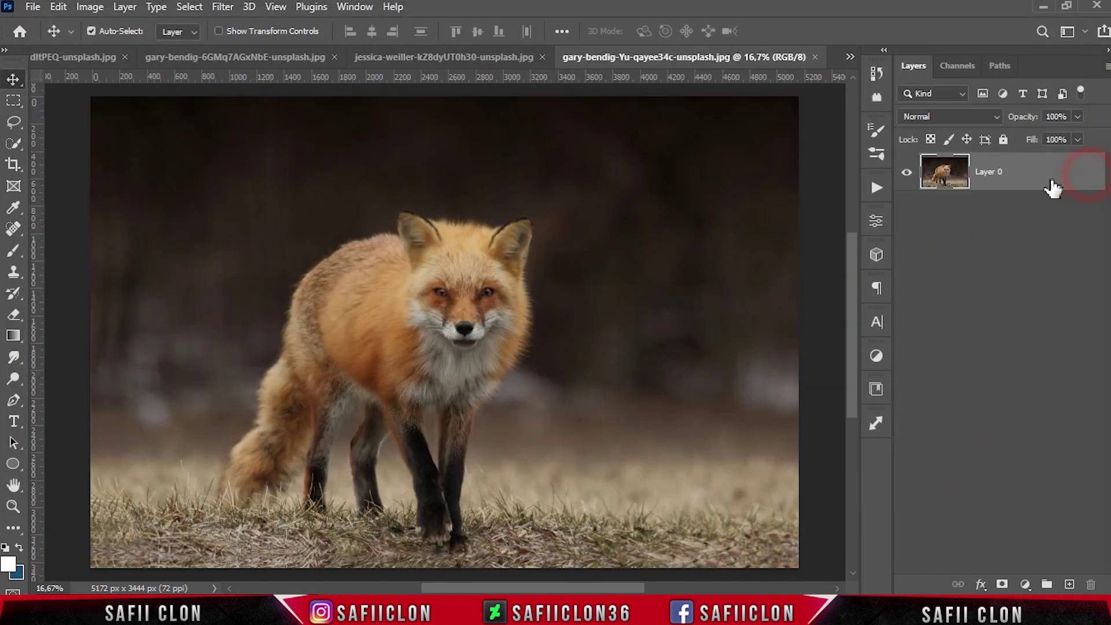
key("ctrl+j")
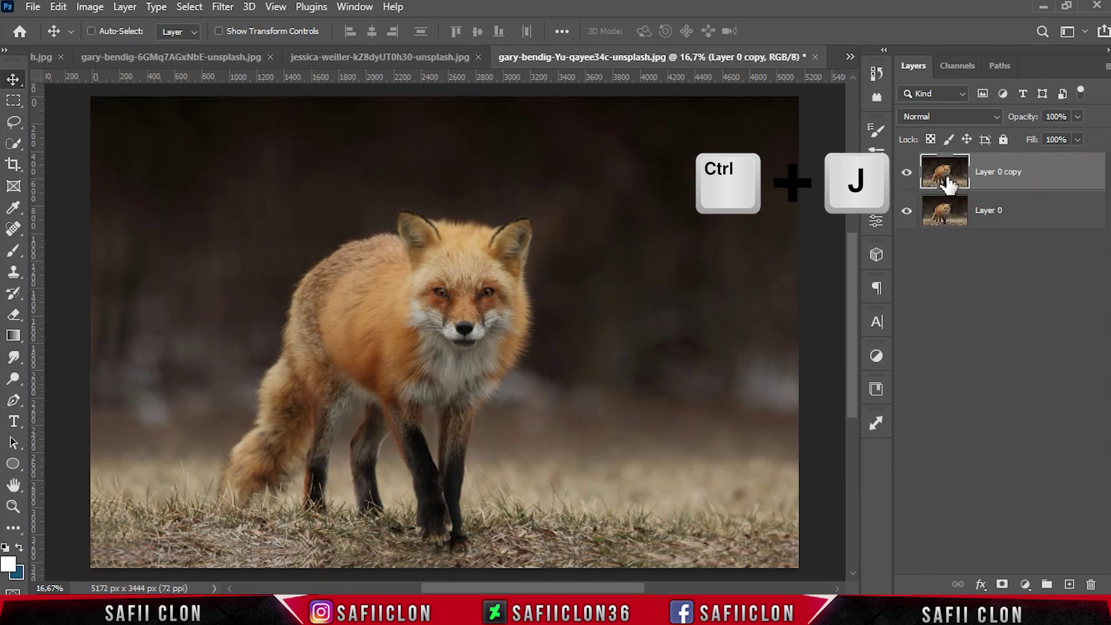
- Reapply the last-used Camera Raw Filter to the fox's Layer 0 copy
left_click(1049, 170)
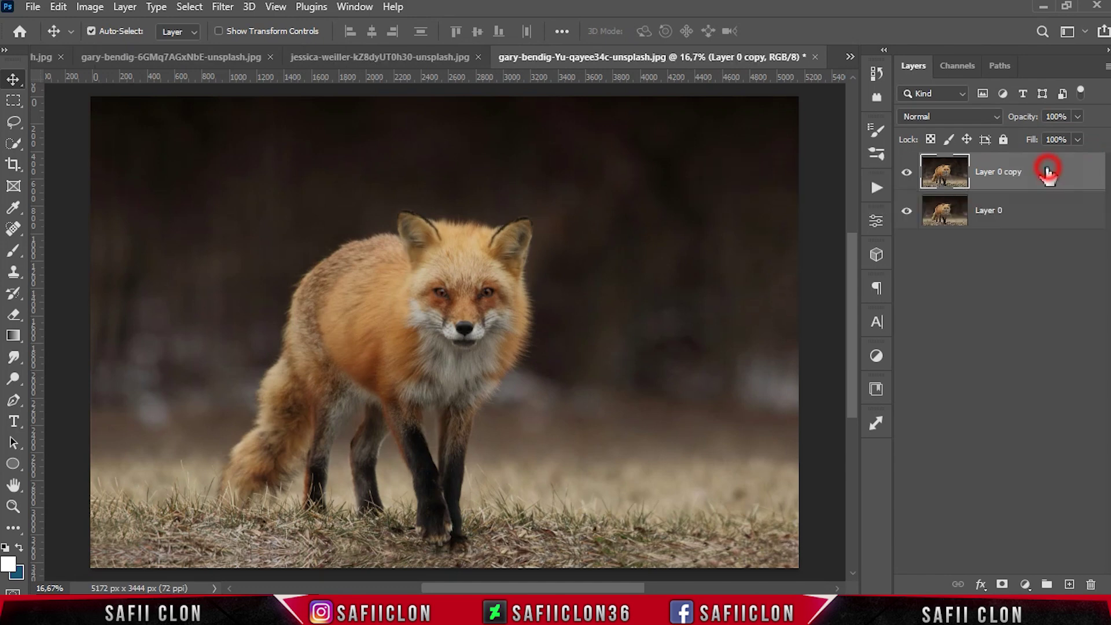
left_click(220, 8)
left_click(316, 26)
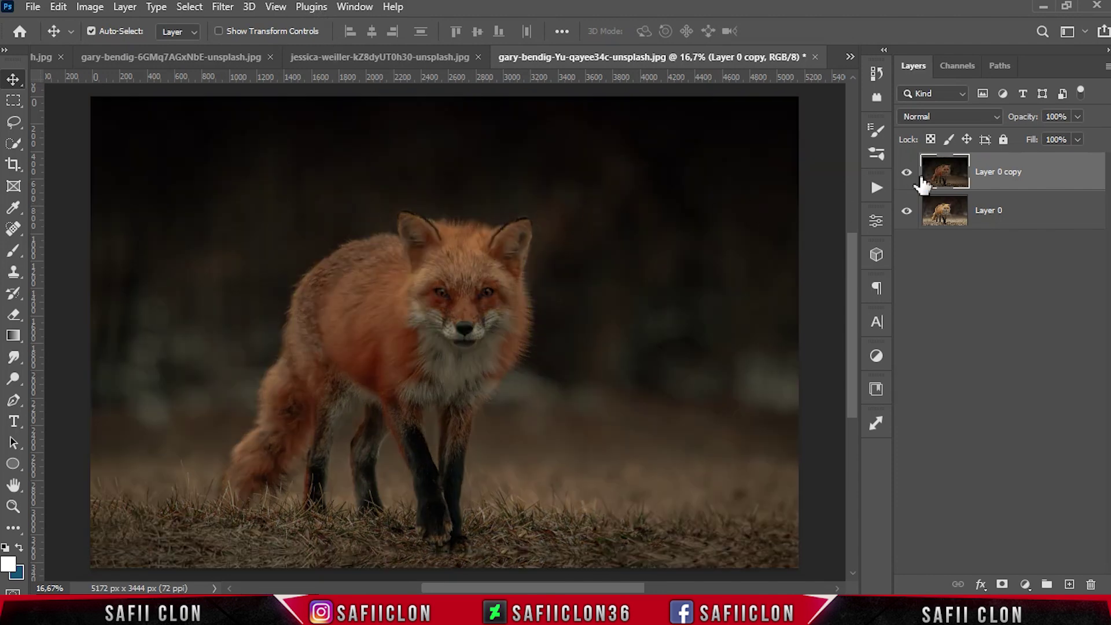
- Compare the graded fox with the original by toggling Layer 0 copy's visibility, and inspect the fur up close
left_click(908, 173)
left_click(907, 174)
left_click(907, 174)
left_click(907, 174)
left_click(907, 174)
left_click(907, 174)
key("ctrl+plus")
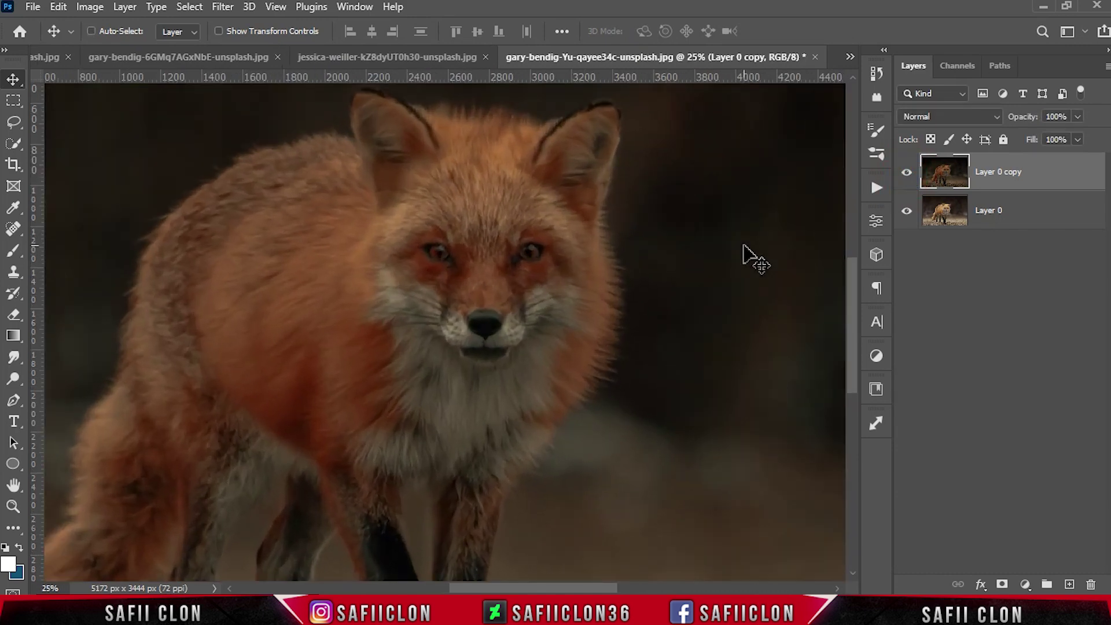
key("ctrl+minus")
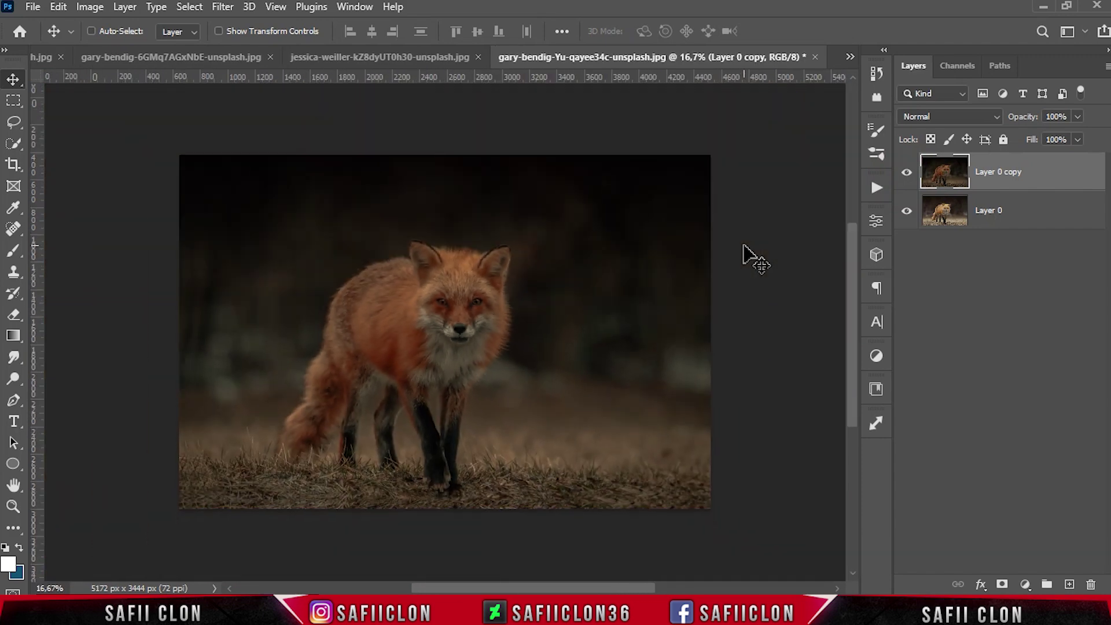
key("ctrl+minus")
left_click(909, 175)
left_click(909, 175)
left_click(909, 174)
left_click(910, 177)
left_click(910, 176)
left_click(910, 177)
left_click(910, 177)
left_click(910, 177)
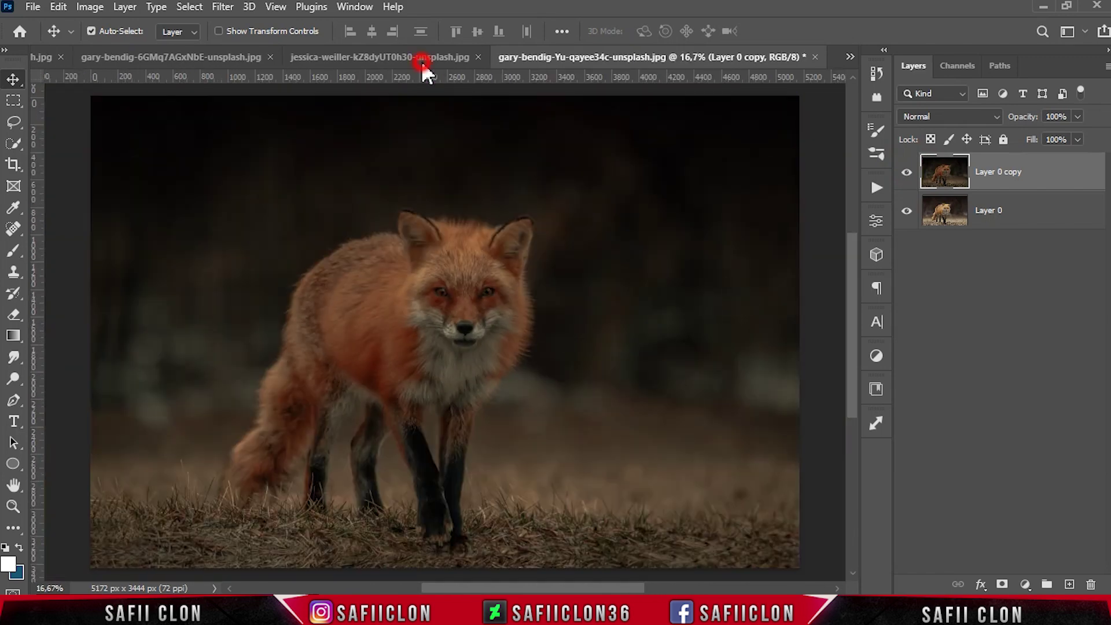
- Switch to the bear photo and review its grade against the original by toggling Layer 0 copy
left_click(421, 58)
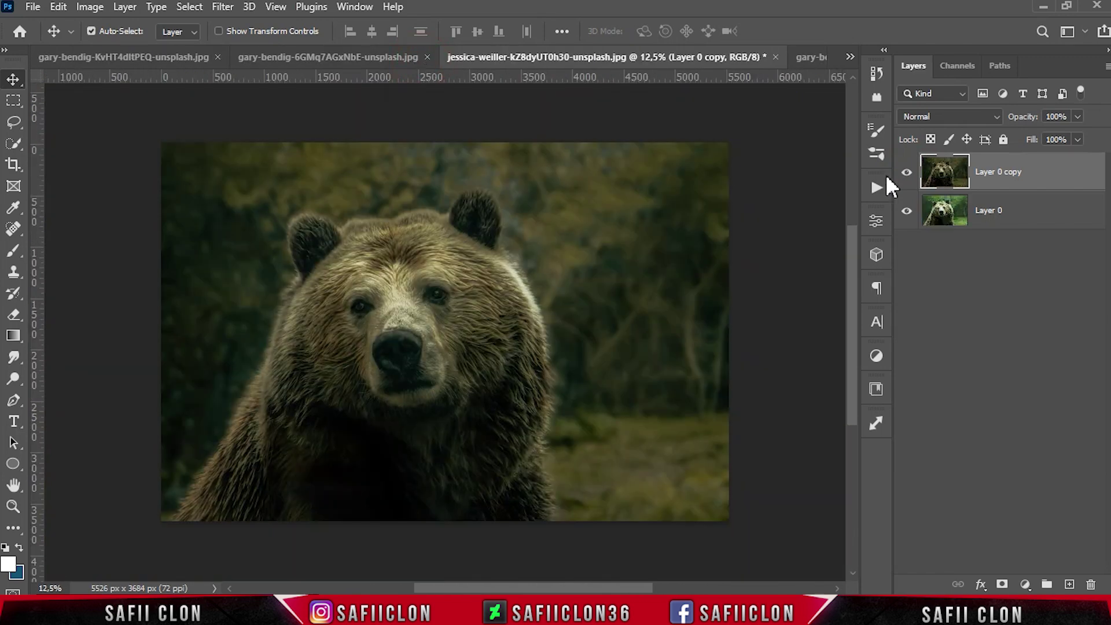
left_click(907, 172)
left_click(906, 172)
key("ctrl+plus")
key("ctrl+minus")
- Switch to the raccoon photo, compare its EDIT layer with ORIGINAL by toggling visibility, and examine the face up close
left_click(399, 57)
left_click(908, 178)
left_click(908, 173)
key("ctrl+plus")
key("ctrl+plus")
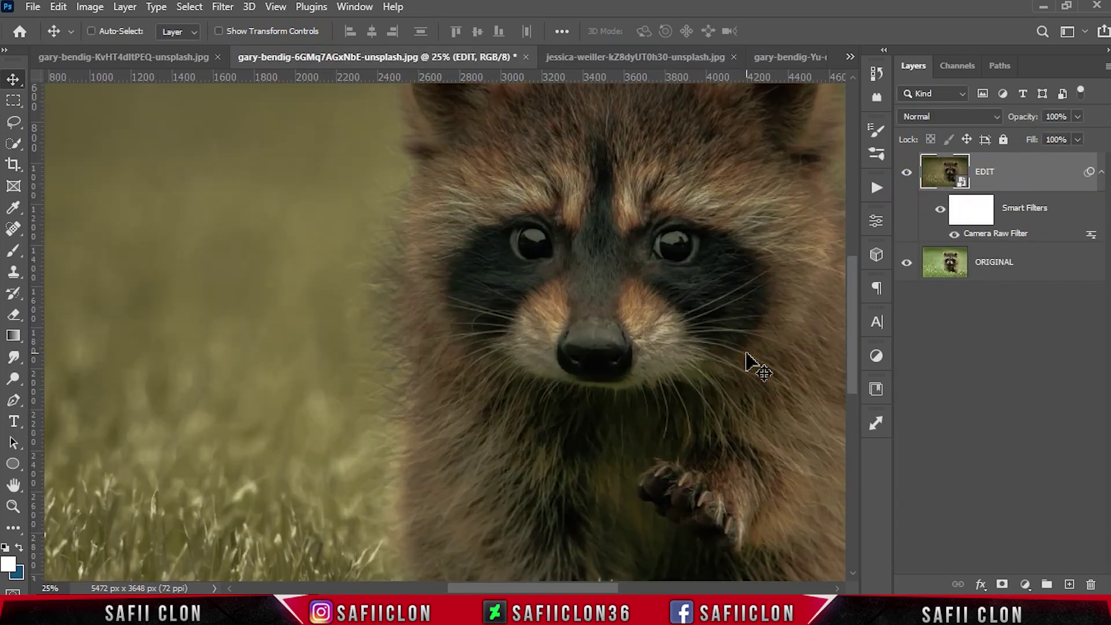
key("ctrl+minus")
key("ctrl+minus")
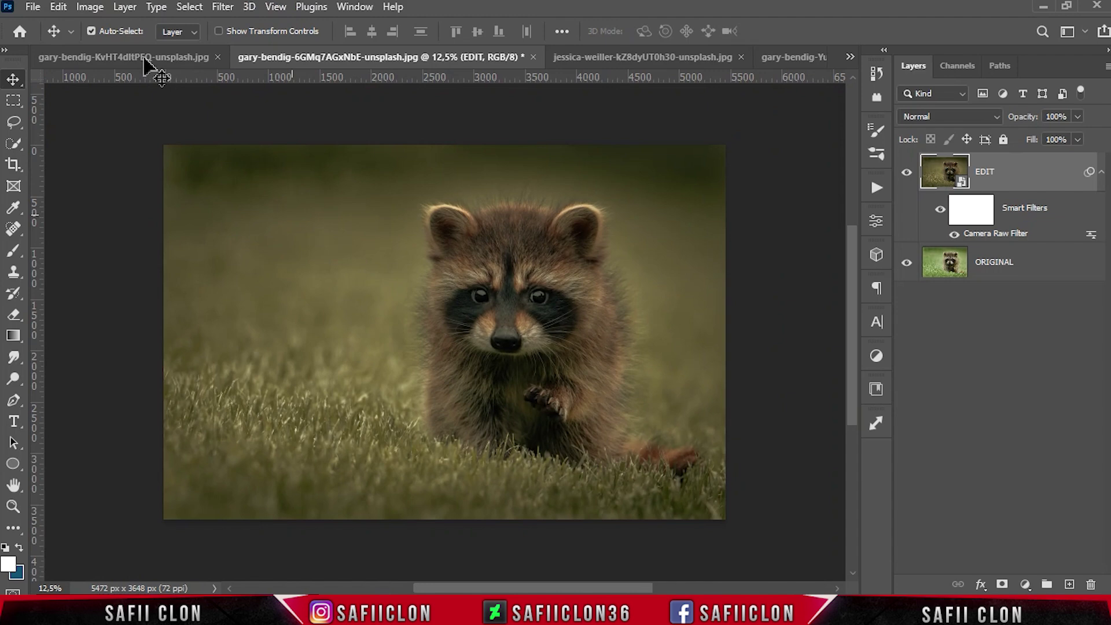
- Switch to the rabbit photo, compare its EDIT layer with ORIGINAL by toggling visibility, and examine the rabbit up close
left_click(145, 58)
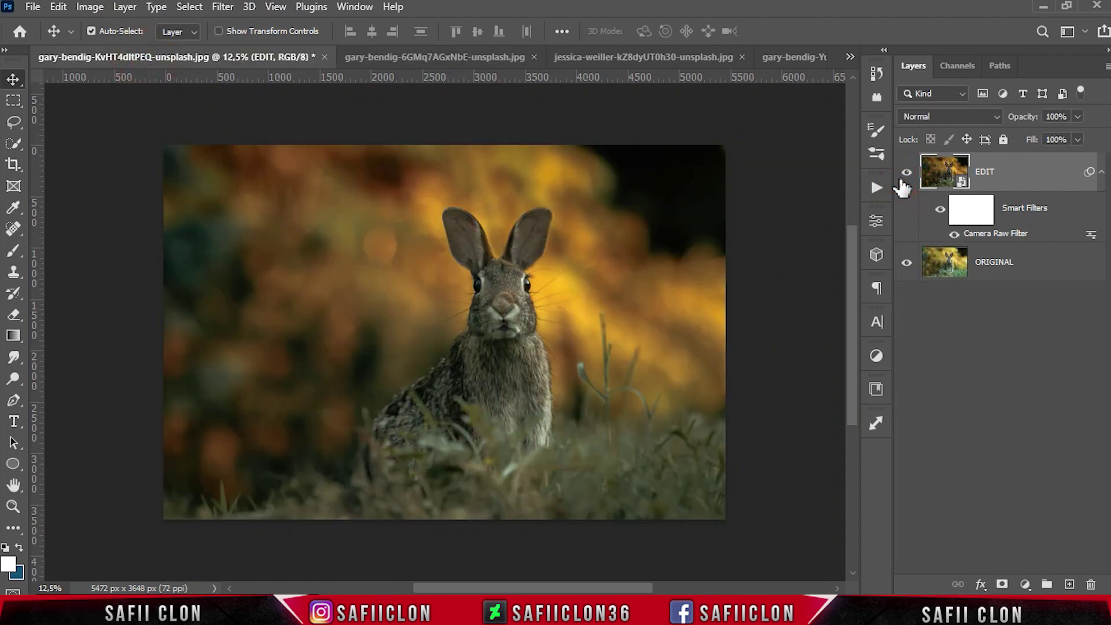
left_click(907, 172)
left_click(907, 172)
key("ctrl+plus")
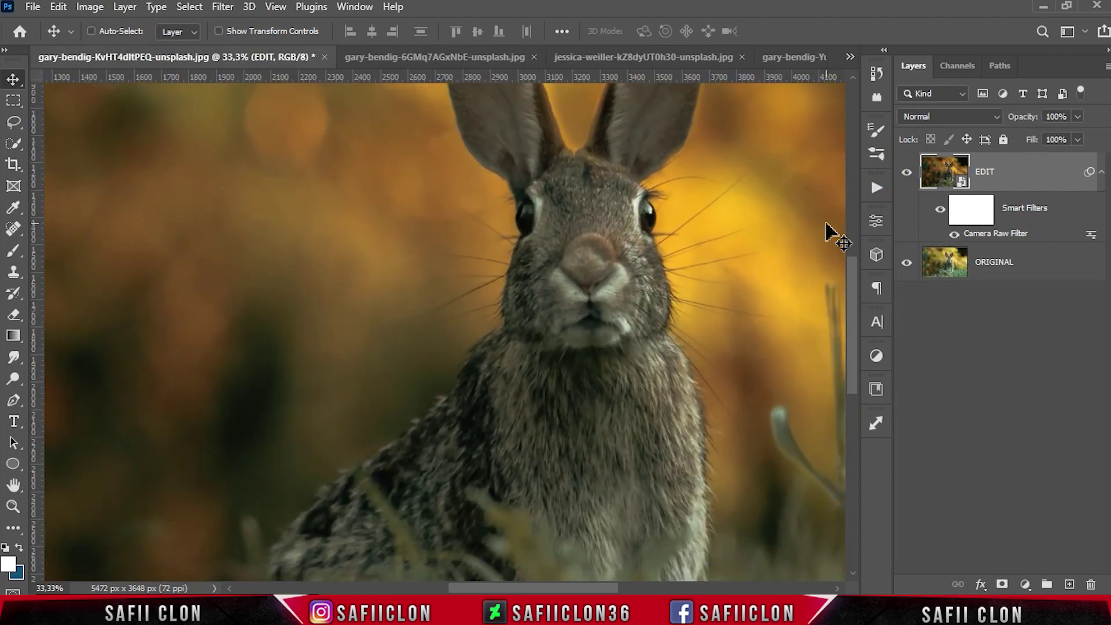
key("ctrl+minus")
left_click(907, 173)
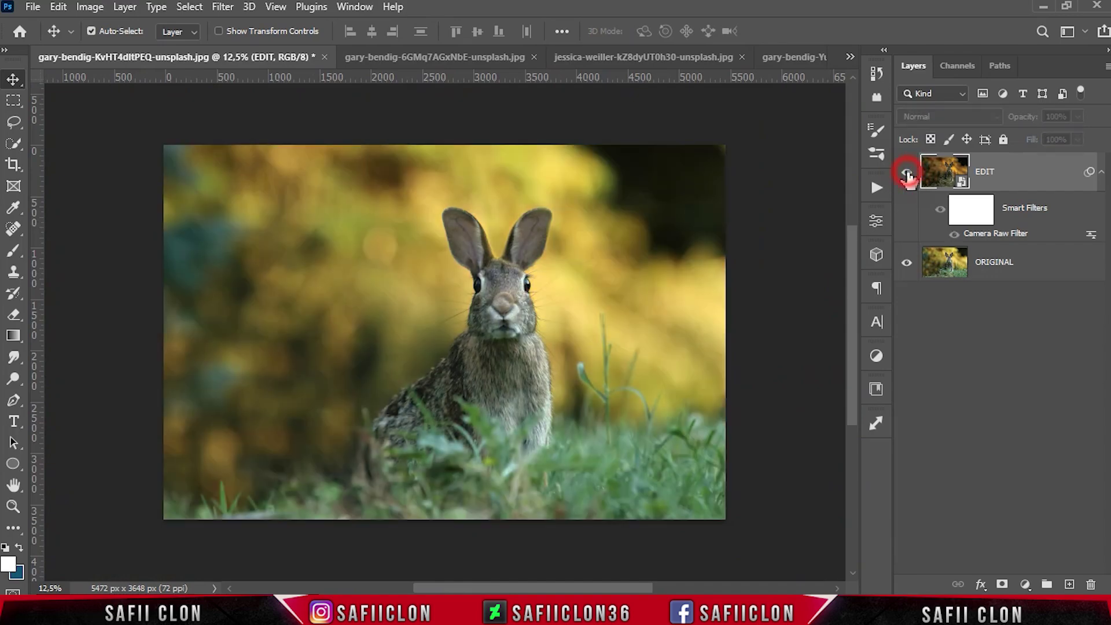
left_click(907, 173)
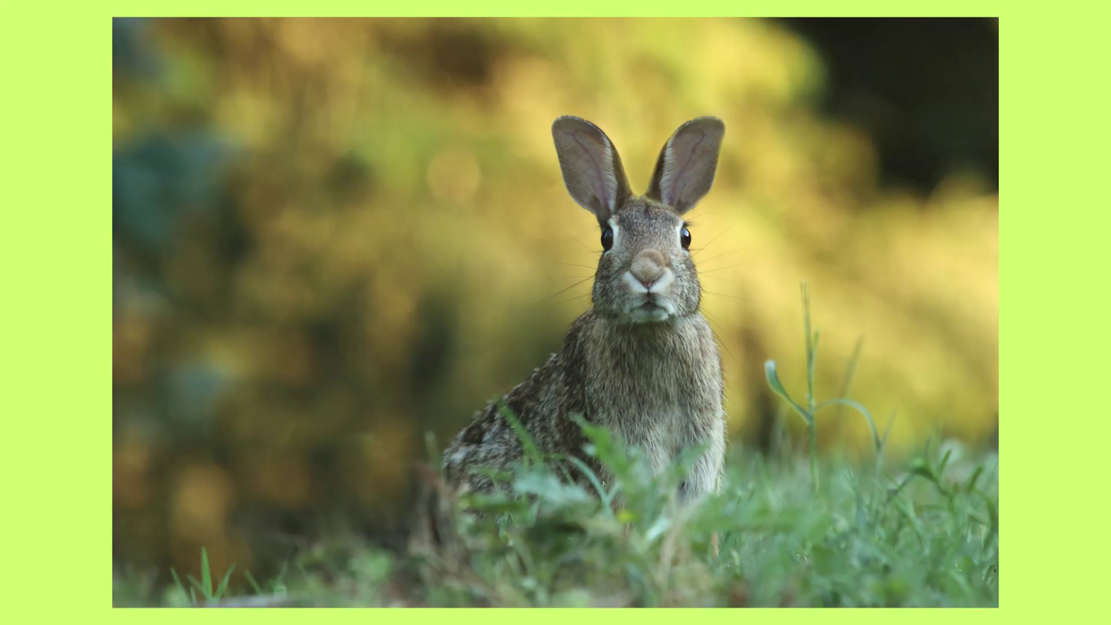